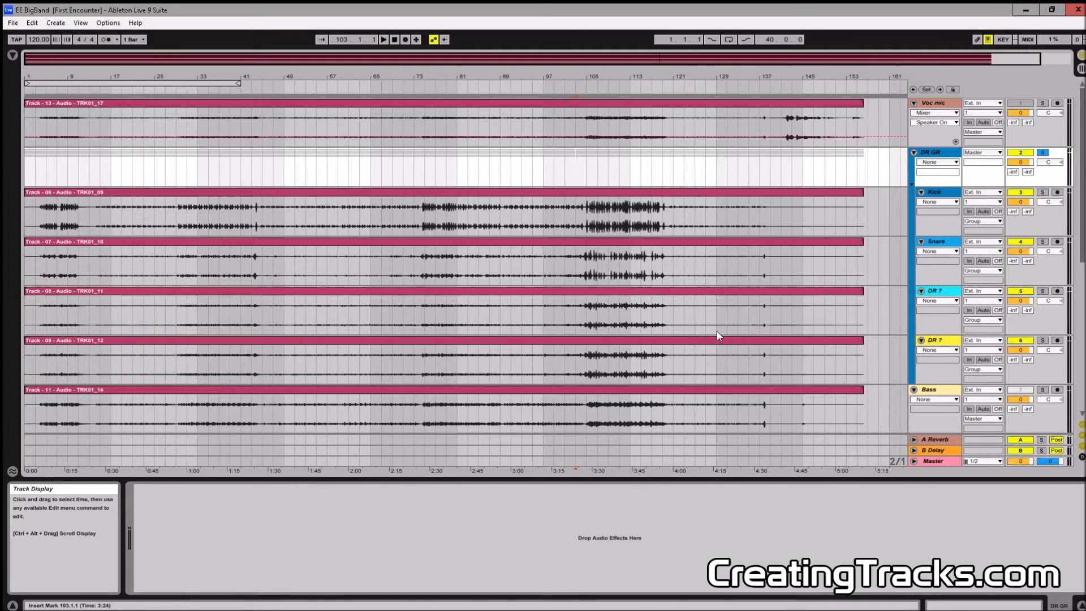
- Rename the two unidentified drum tracks below Snare to OV 1 and OV 2
{"action": "scroll", "coordinate": [760, 188], "scroll_direction": "down", "scroll_amount": 3}
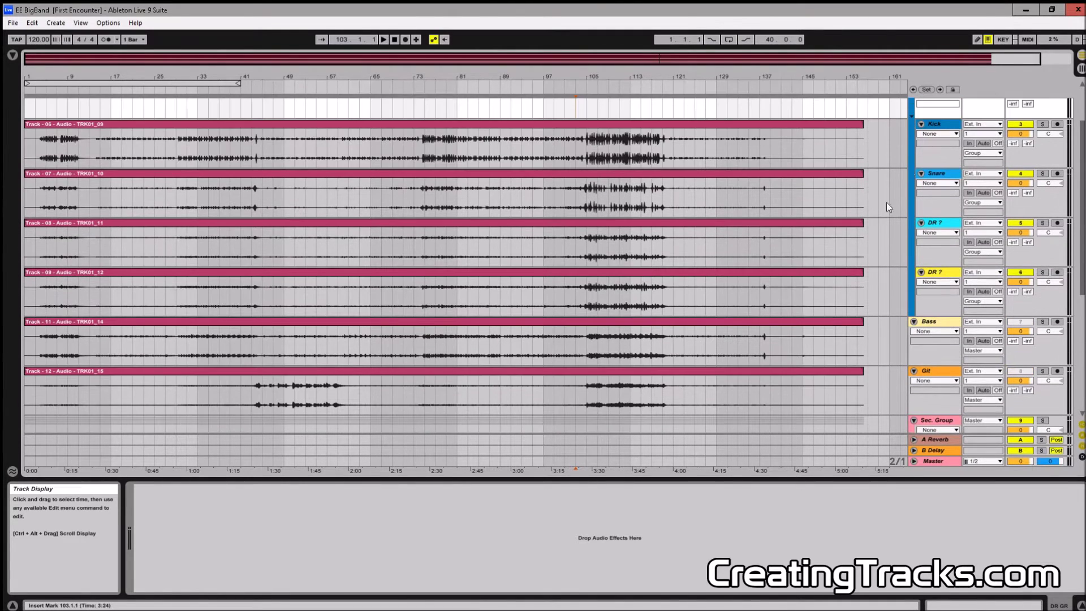
{"action": "scroll", "coordinate": [877, 246], "scroll_direction": "up", "scroll_amount": 3}
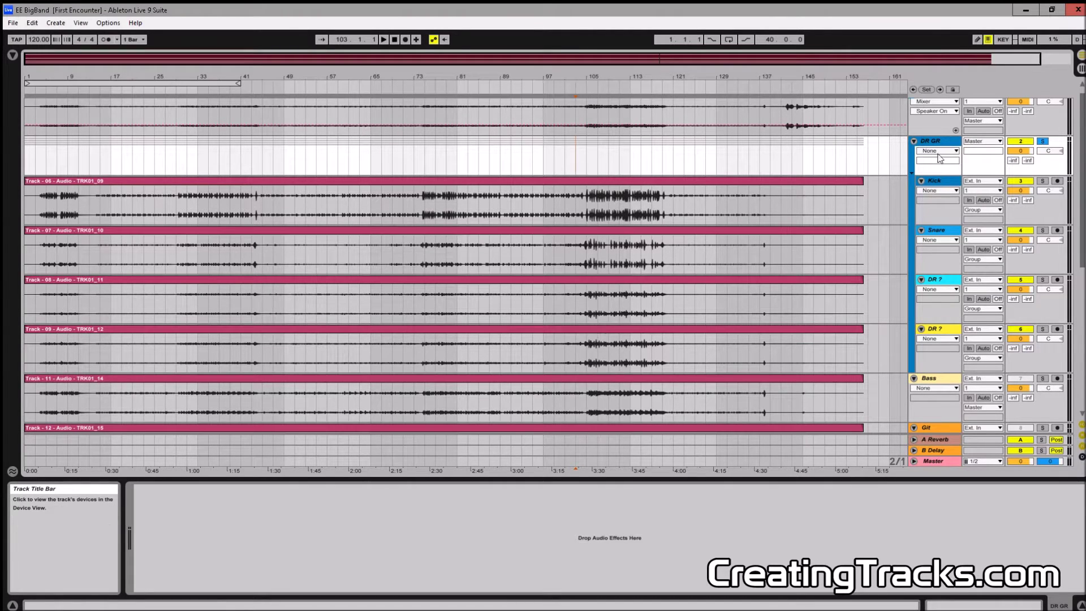
{"action": "left_click", "coordinate": [948, 236]}
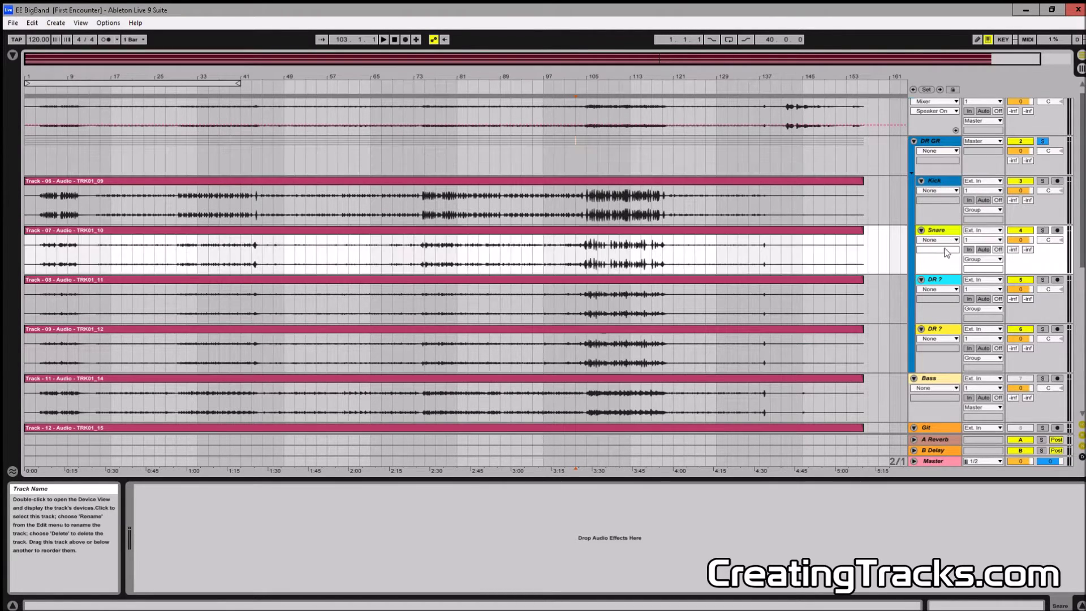
{"action": "left_click", "coordinate": [940, 282]}
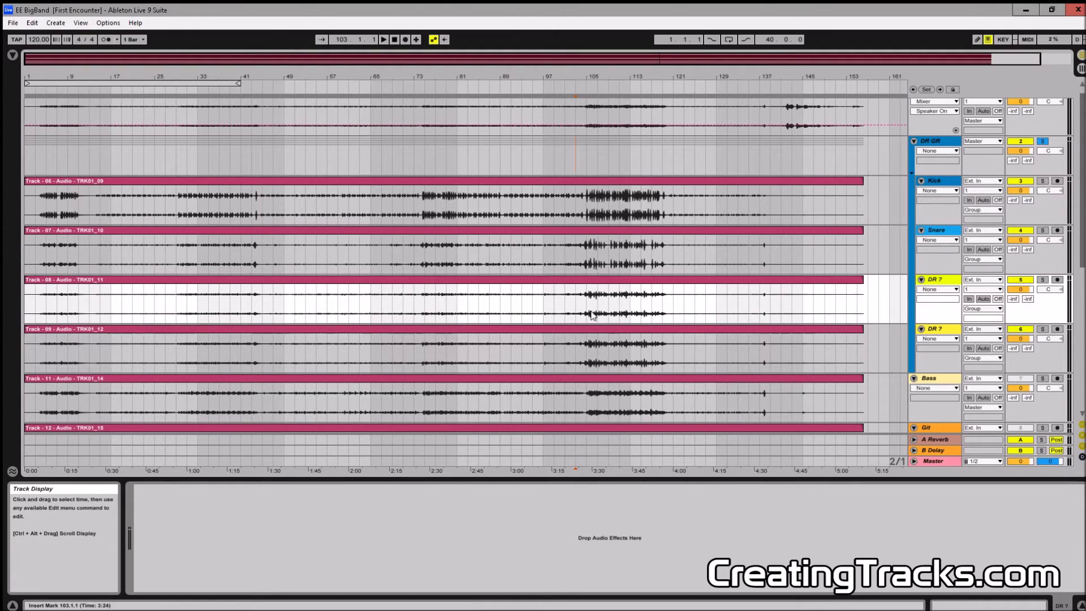
{"action": "left_click", "coordinate": [935, 282]}
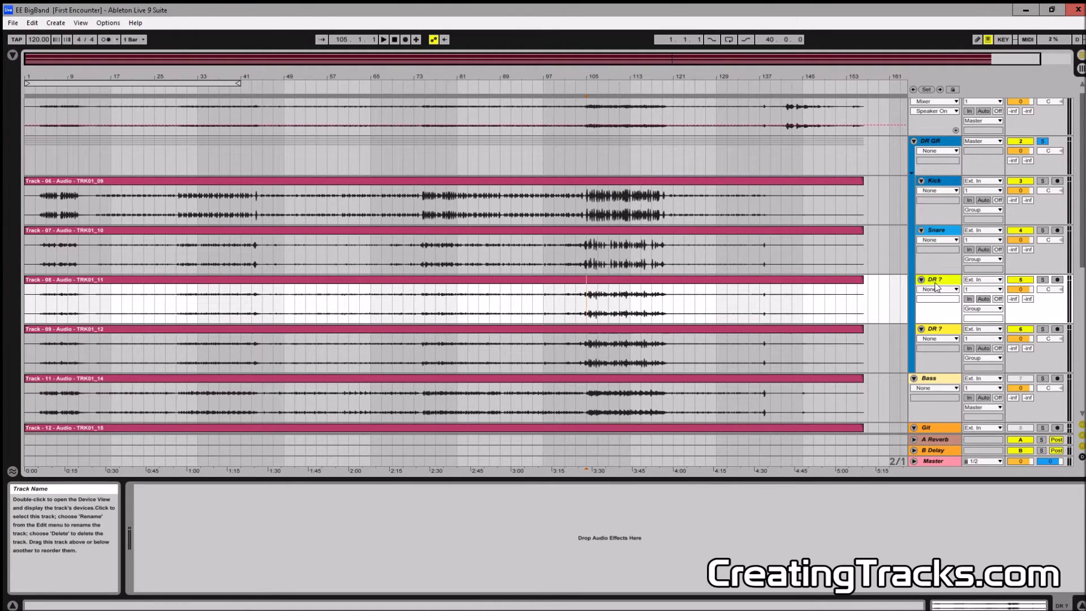
{"action": "key", "text": "ctrl+r"}
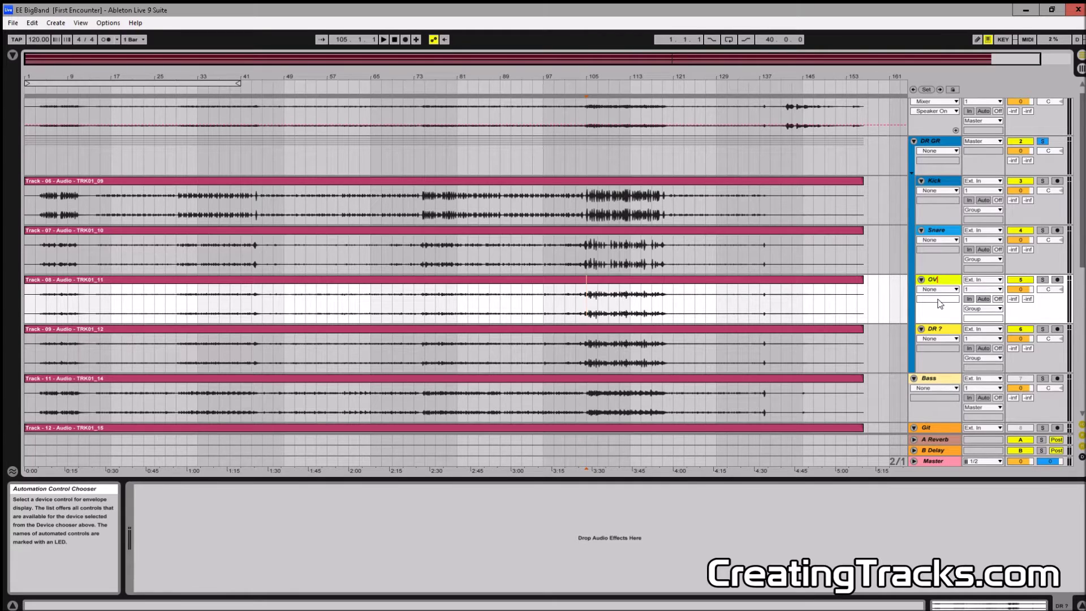
{"action": "key", "text": "Tab"}
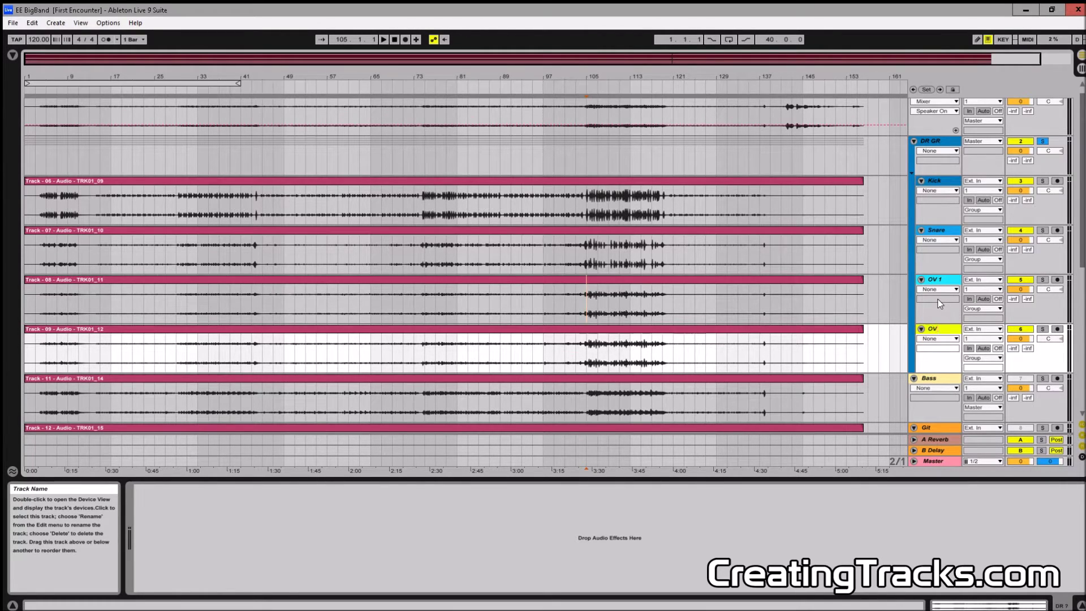
- Play the drum group from bar 83, audition it with and without its solo, and leave the drum group soloed
{"action": "left_click", "coordinate": [942, 163]}
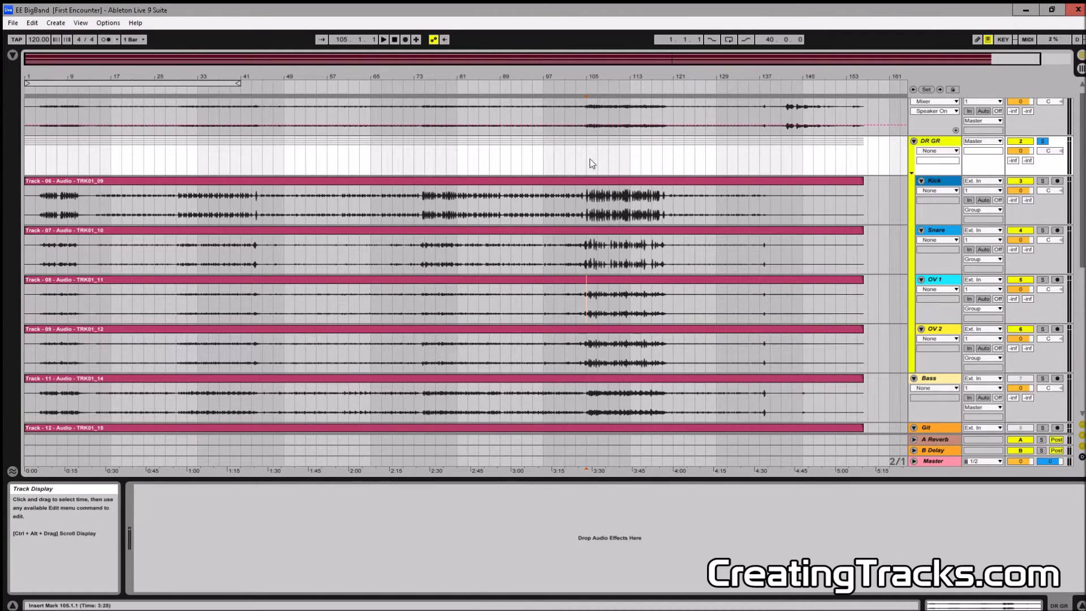
{"action": "left_click", "coordinate": [468, 158]}
{"action": "key", "text": "space"}
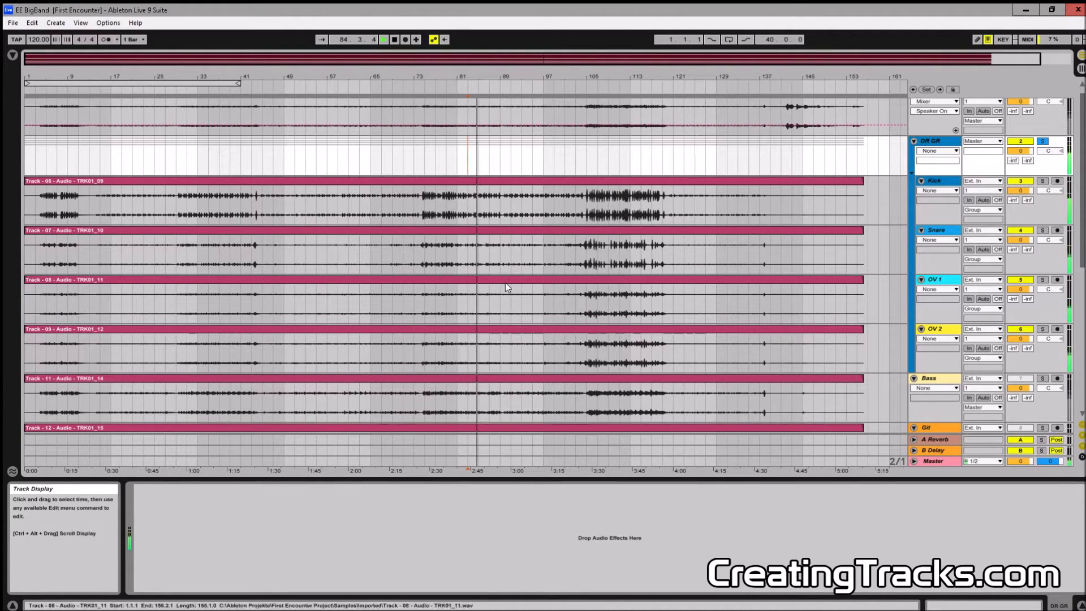
{"action": "left_click", "coordinate": [1043, 329]}
{"action": "left_click", "coordinate": [1043, 329]}
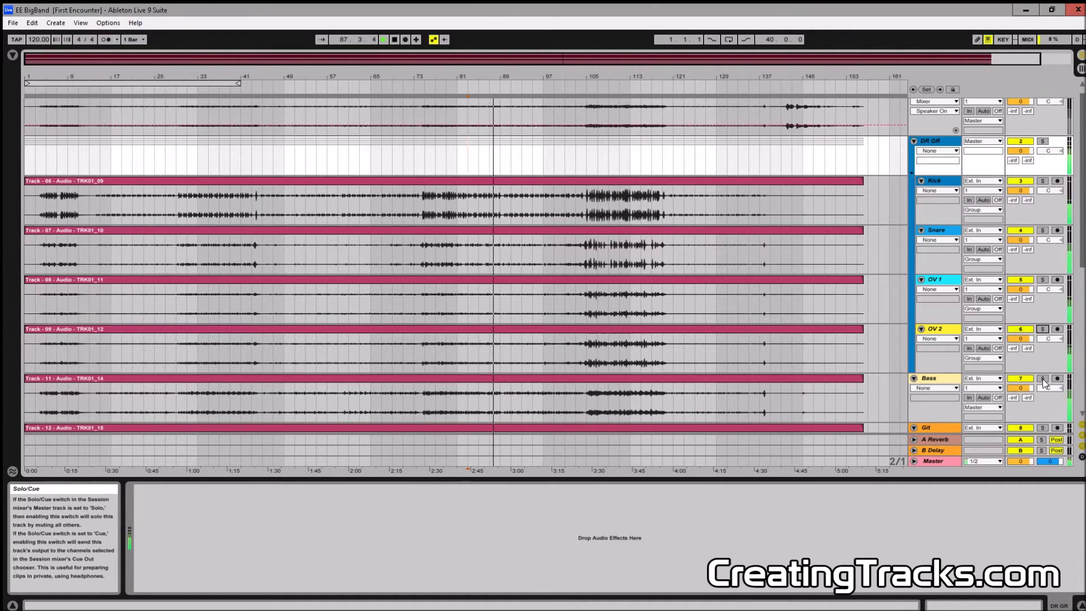
{"action": "left_click", "coordinate": [1043, 141]}
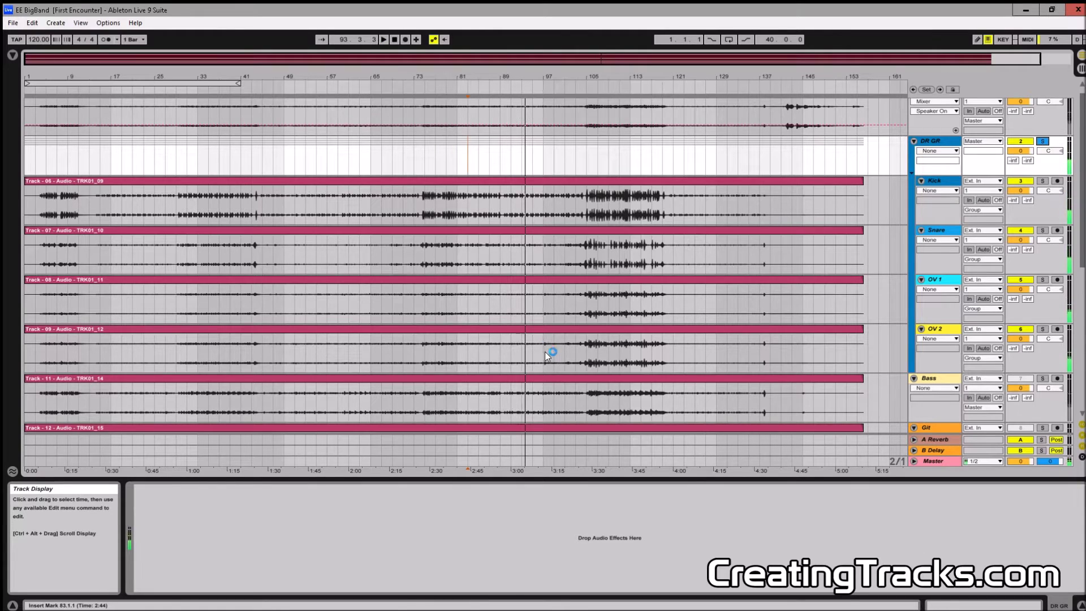
- Set the playback start at bar 95, then pan OV 1 to 50L and OV 2 to 50R
{"action": "left_click", "coordinate": [529, 258]}
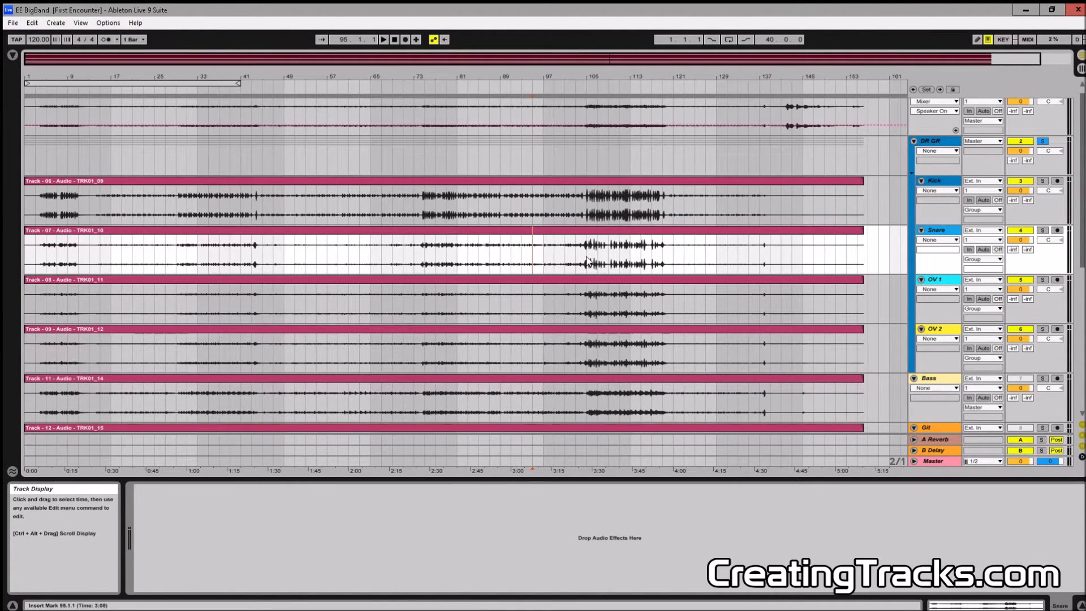
{"action": "key", "text": "Tab"}
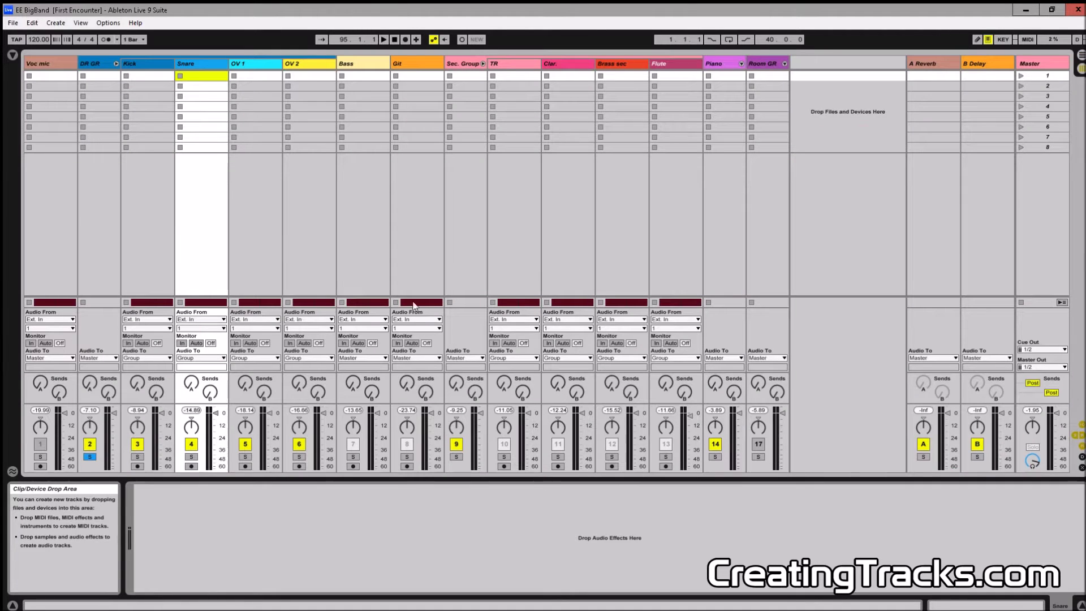
{"action": "left_click", "coordinate": [252, 68]}
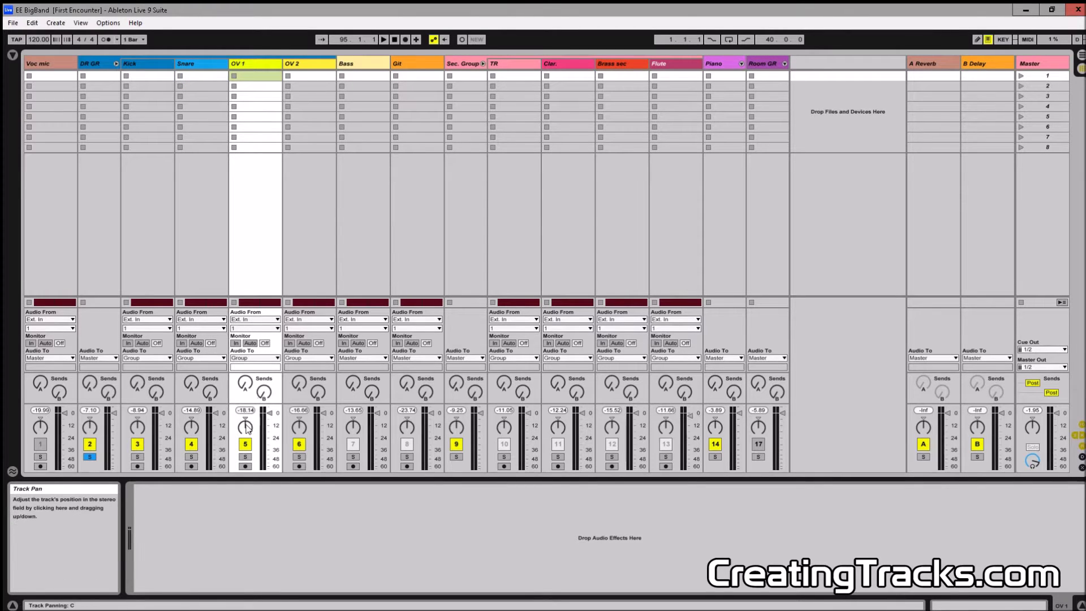
{"action": "left_click_drag", "start_coordinate": [247, 429], "coordinate": [248, 447]}
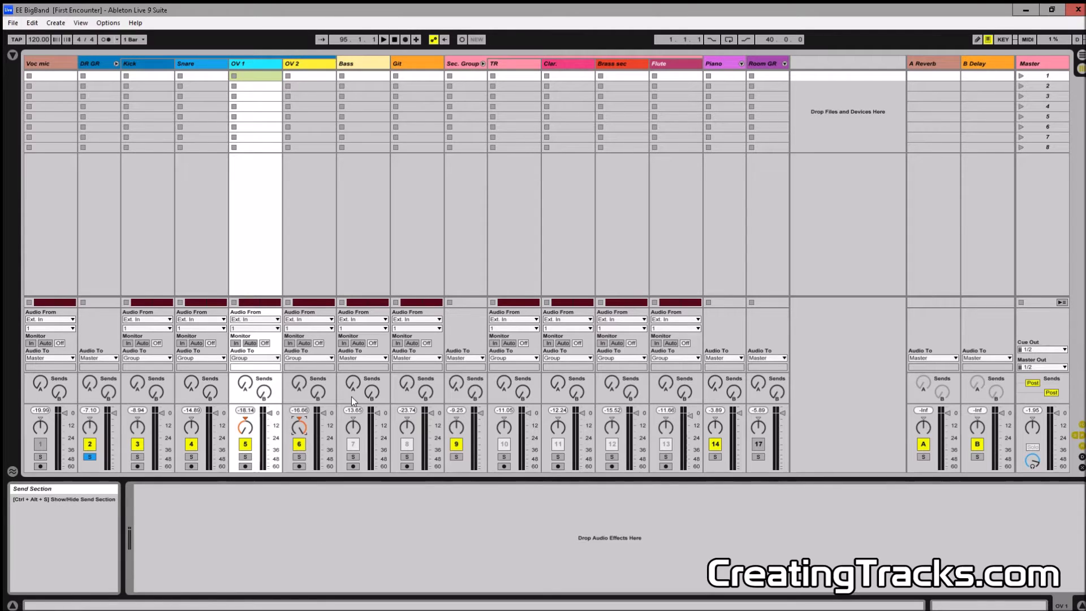
- During playback of the soloed drums, lower the Kick volume slightly and set both OV 1 and OV 2 to -2.6 dB
{"action": "key", "text": "space"}
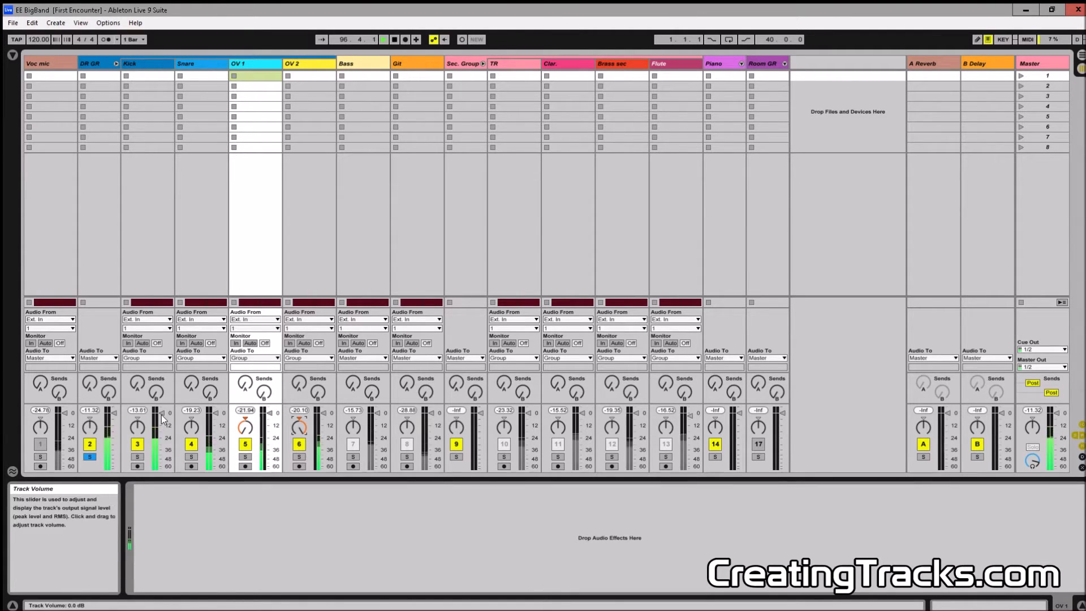
{"action": "left_click_drag", "start_coordinate": [162, 414], "coordinate": [162, 418]}
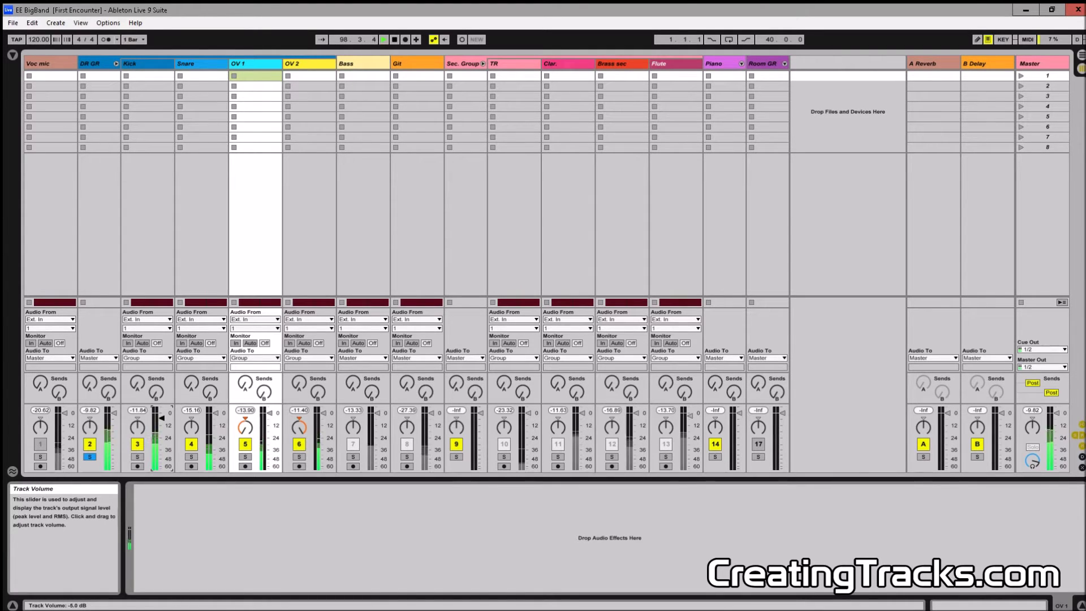
{"action": "left_click_drag", "start_coordinate": [162, 418], "coordinate": [162, 415]}
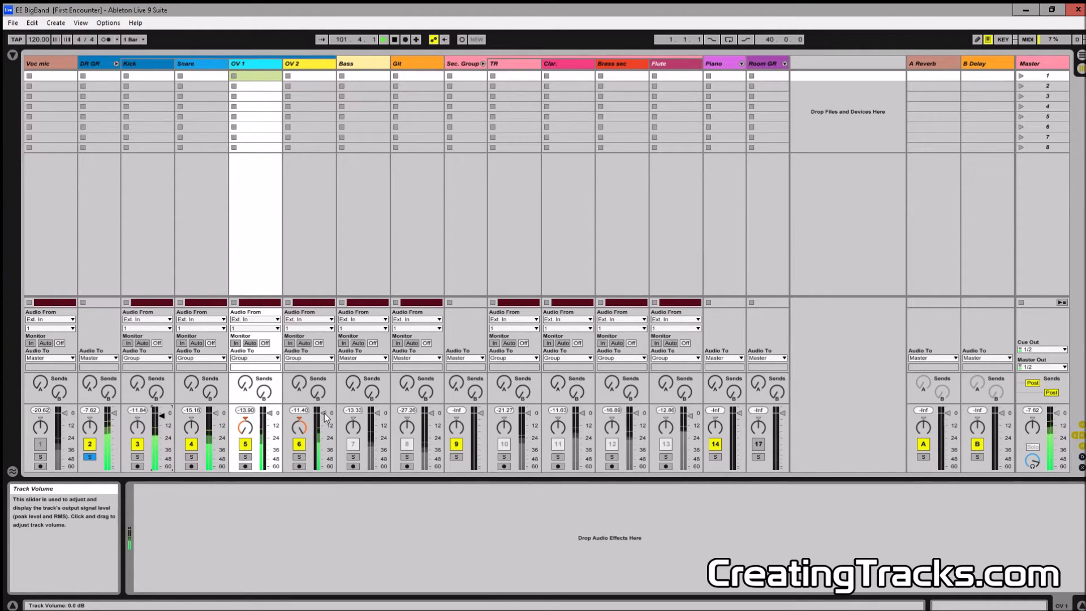
{"action": "left_click_drag", "start_coordinate": [324, 413], "coordinate": [270, 414]}
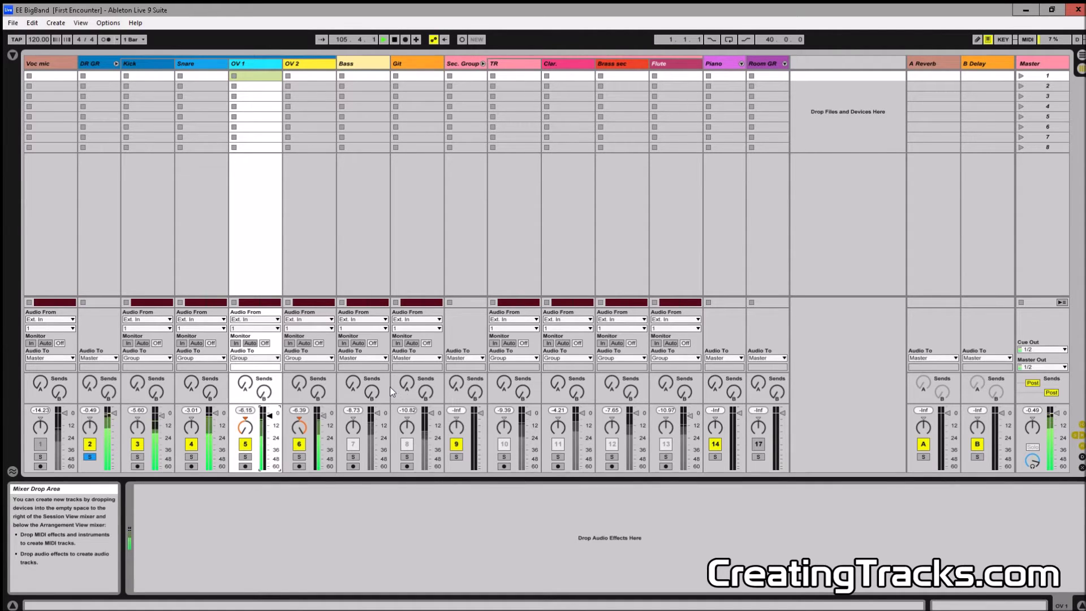
{"action": "key", "text": "Tab"}
{"action": "key", "text": "Tab"}
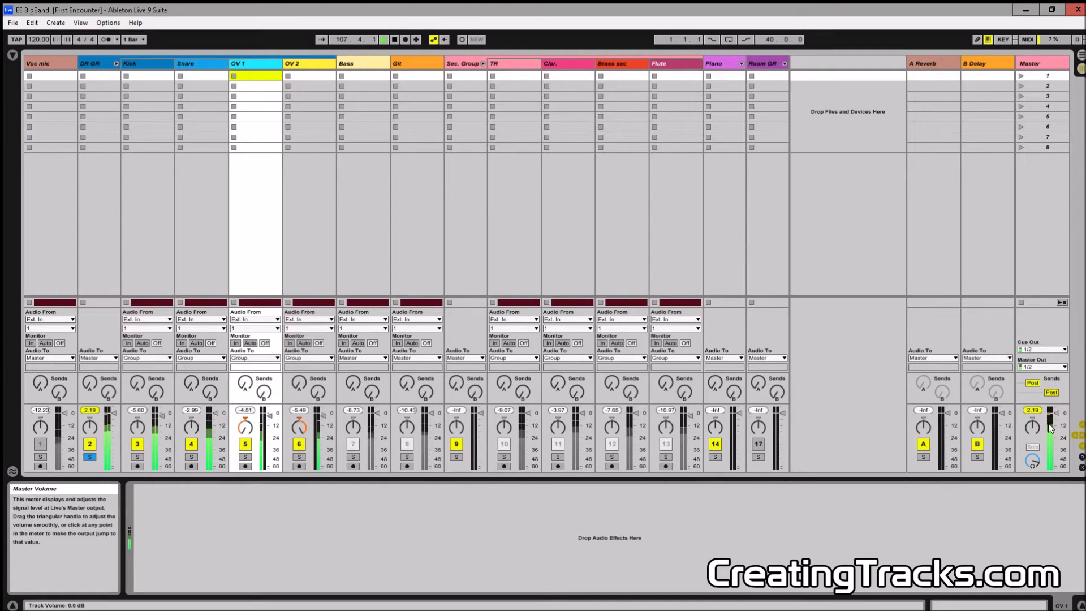
{"action": "key", "text": "space"}
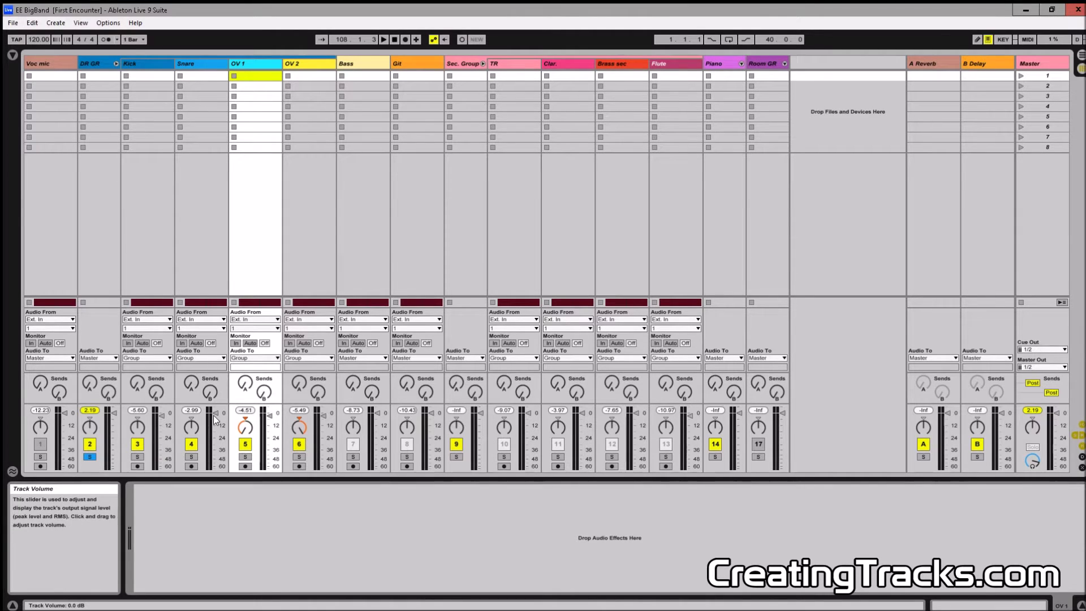
- Set the Kick track's volume to -3.0 dB and the Snare track's volume to -2.6 dB
{"action": "left_click", "coordinate": [162, 414]}
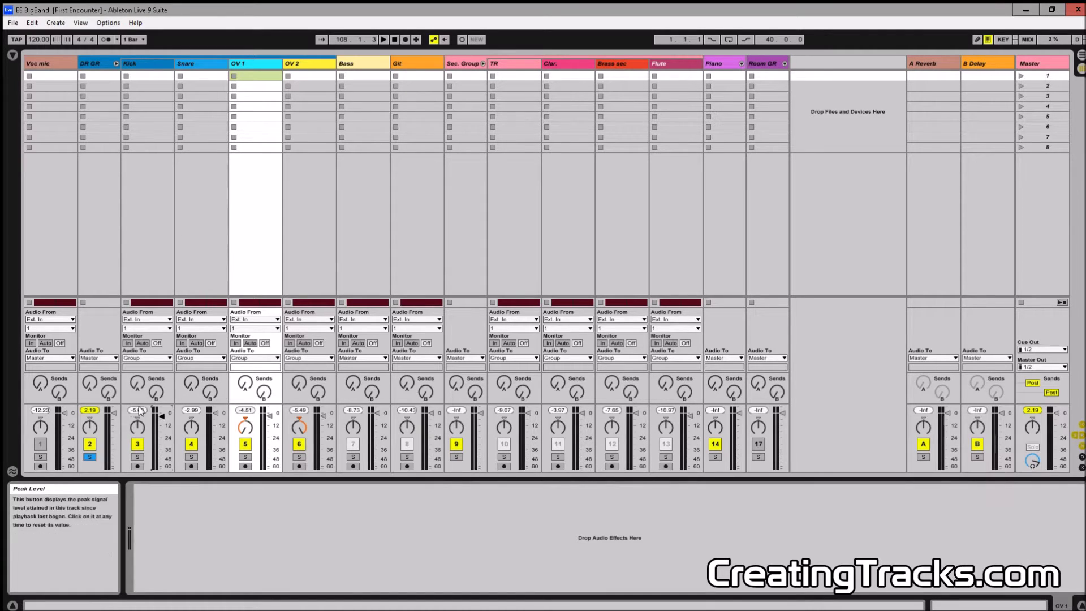
{"action": "left_click", "coordinate": [103, 220]}
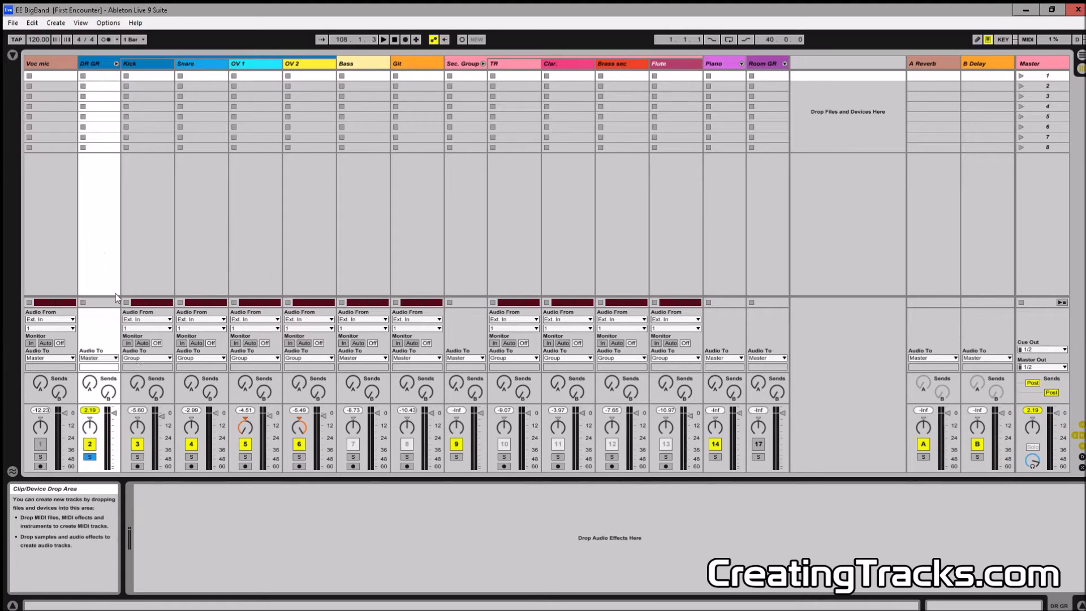
{"action": "left_click", "coordinate": [215, 414]}
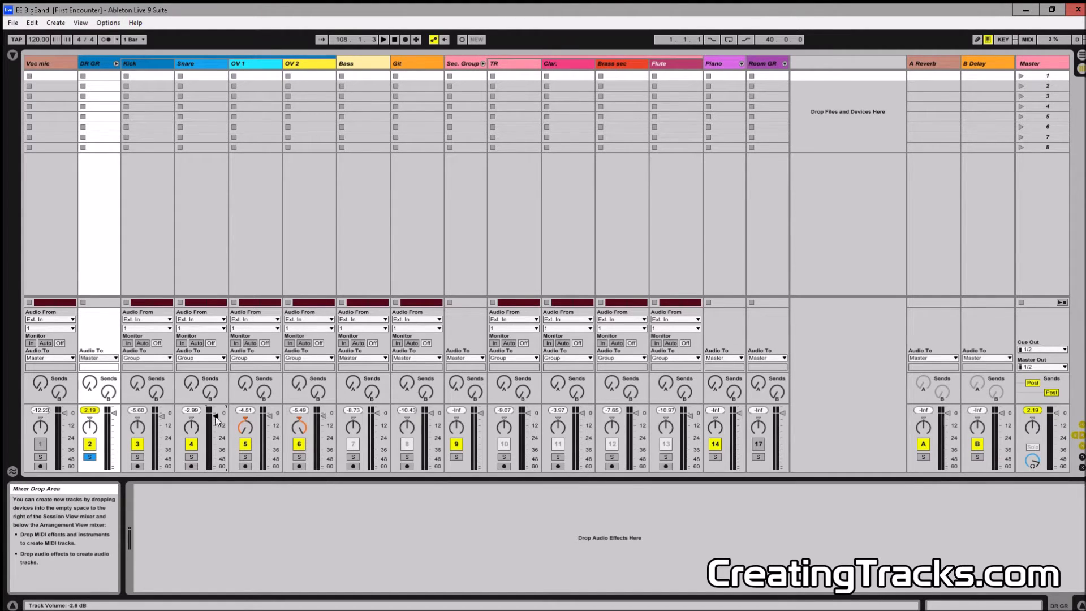
{"action": "left_click", "coordinate": [220, 219]}
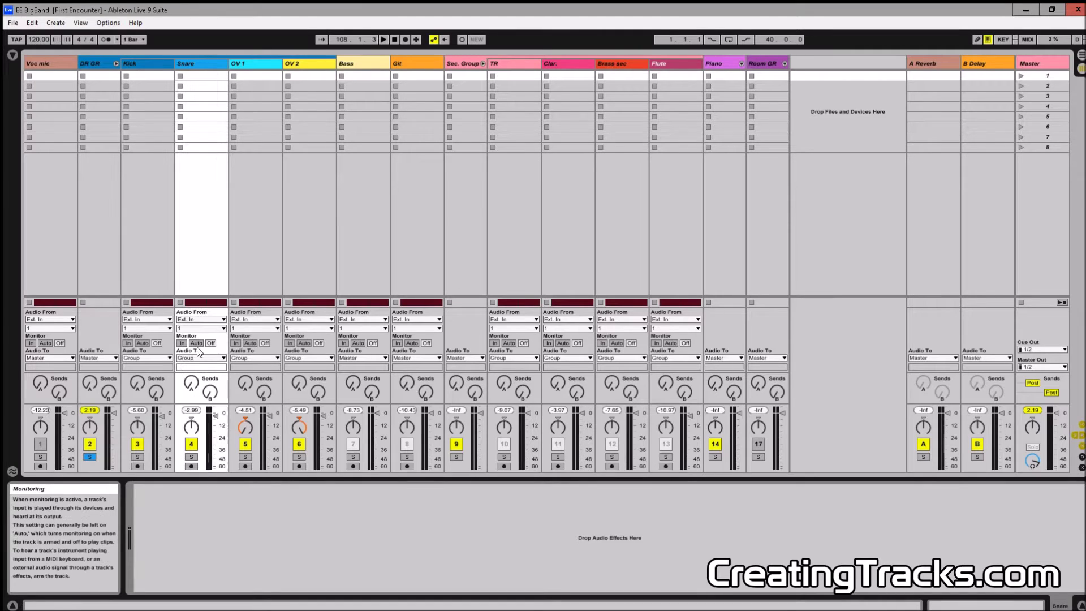
{"action": "left_click", "coordinate": [110, 226]}
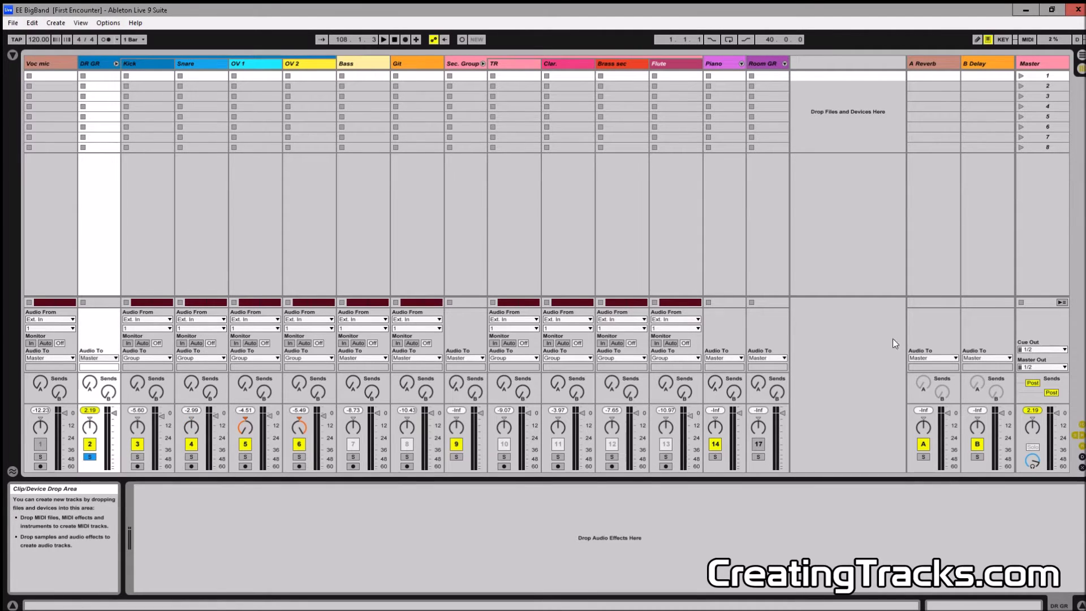
- Play the drums from bar 103 and check the drum group and master peak levels in the mixer
{"action": "key", "text": "Tab"}
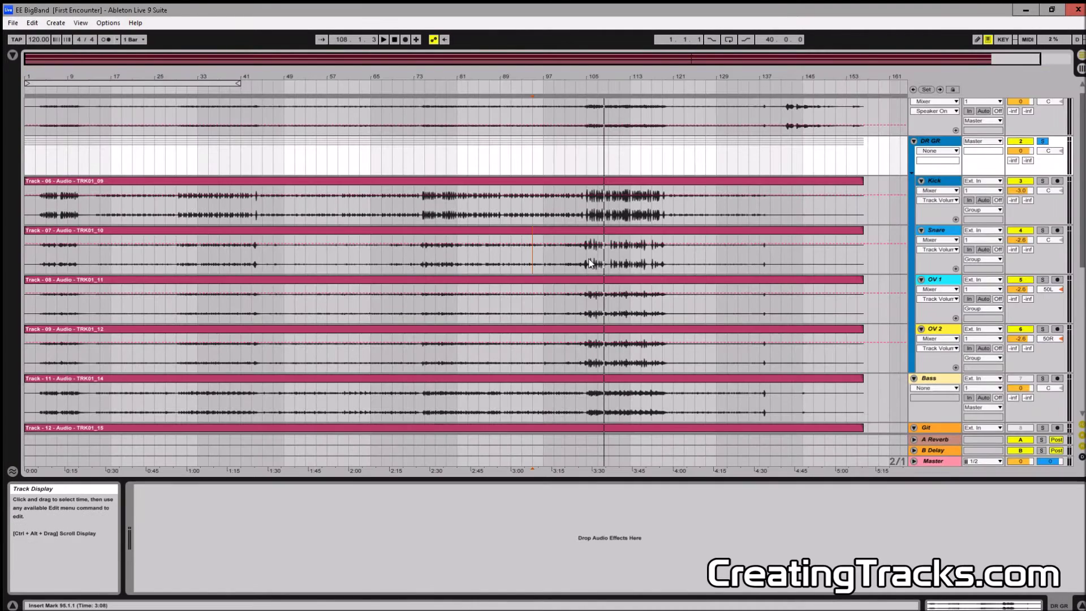
{"action": "left_click", "coordinate": [575, 248]}
{"action": "key", "text": "space"}
{"action": "key", "text": "Tab"}
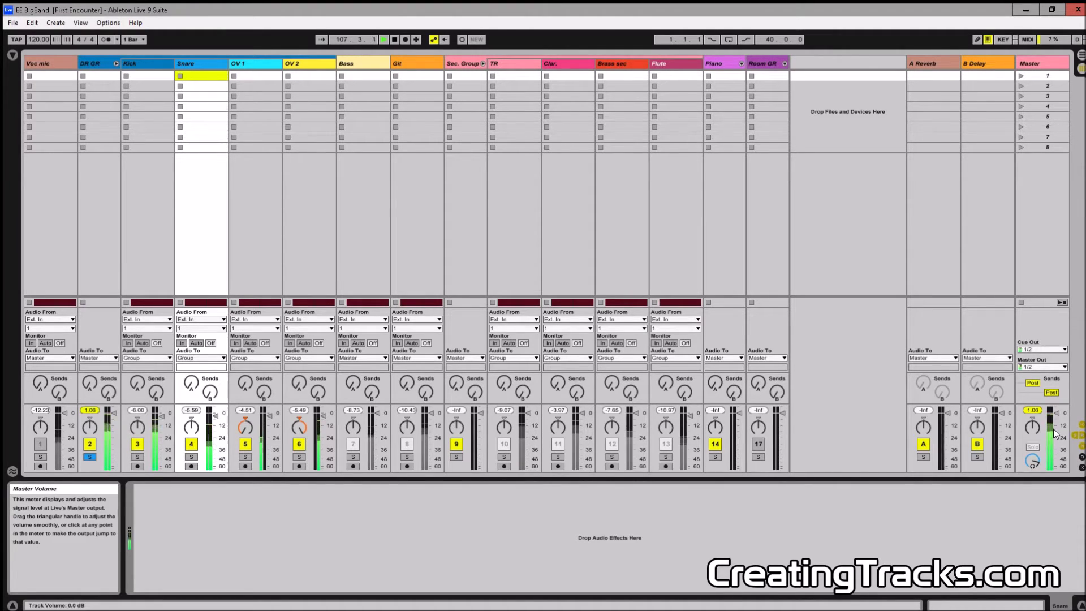
{"action": "key", "text": "Tab"}
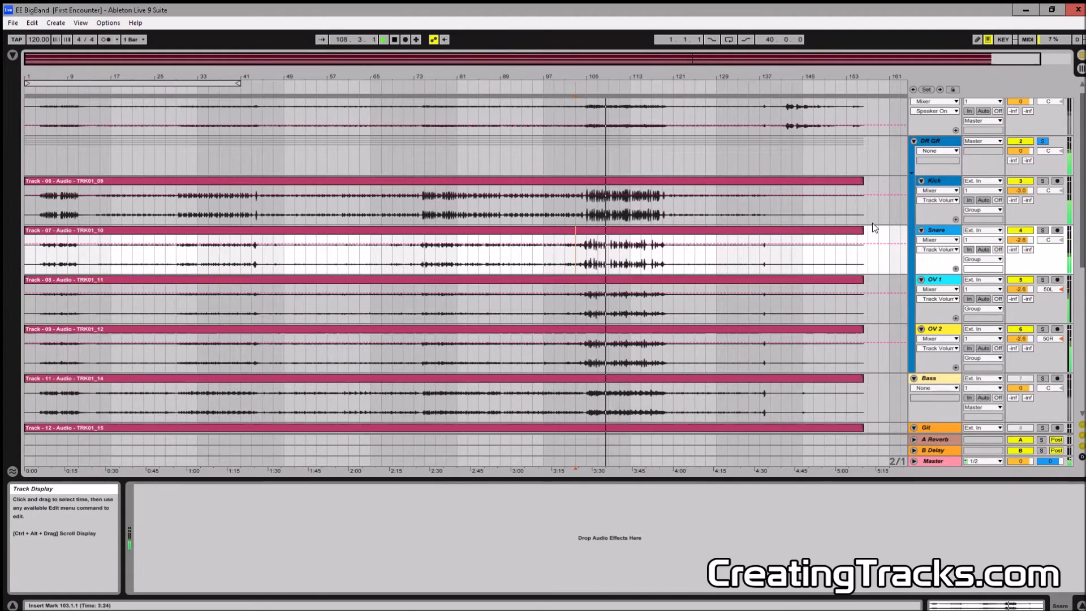
{"action": "key", "text": "Tab"}
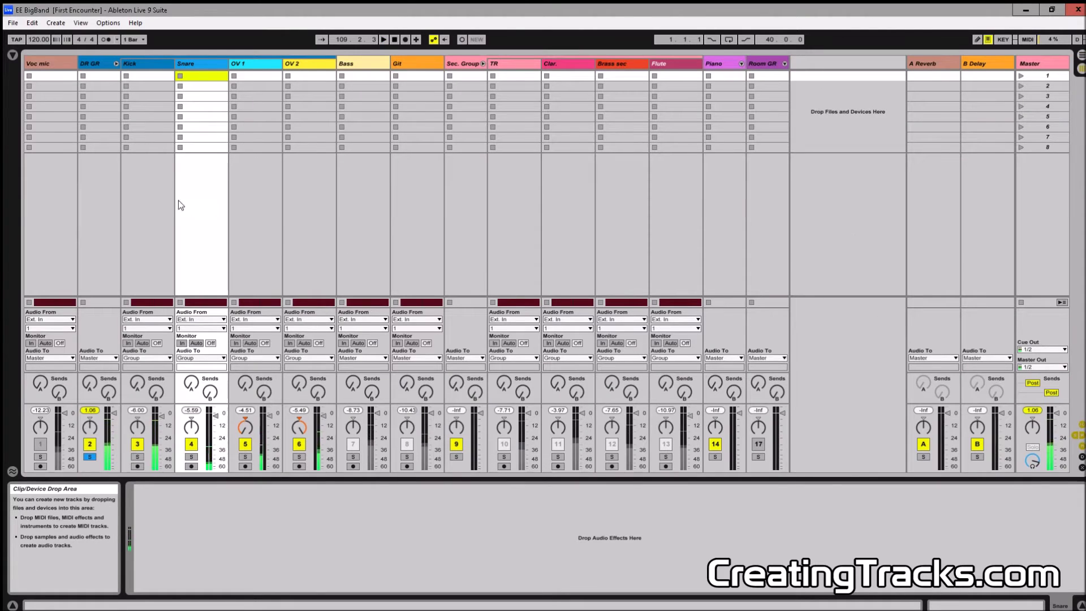
- Set the DR GR group volume to -5.0 dB and replay from bar 103 to check the drum levels
{"action": "left_click", "coordinate": [107, 196]}
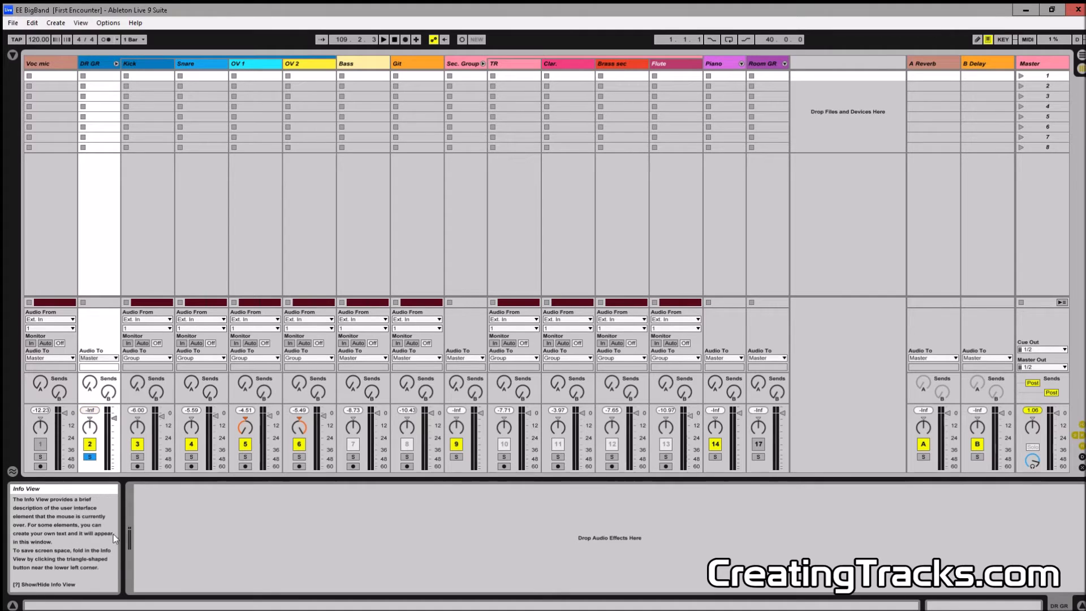
{"action": "key", "text": "Tab"}
{"action": "key", "text": "space"}
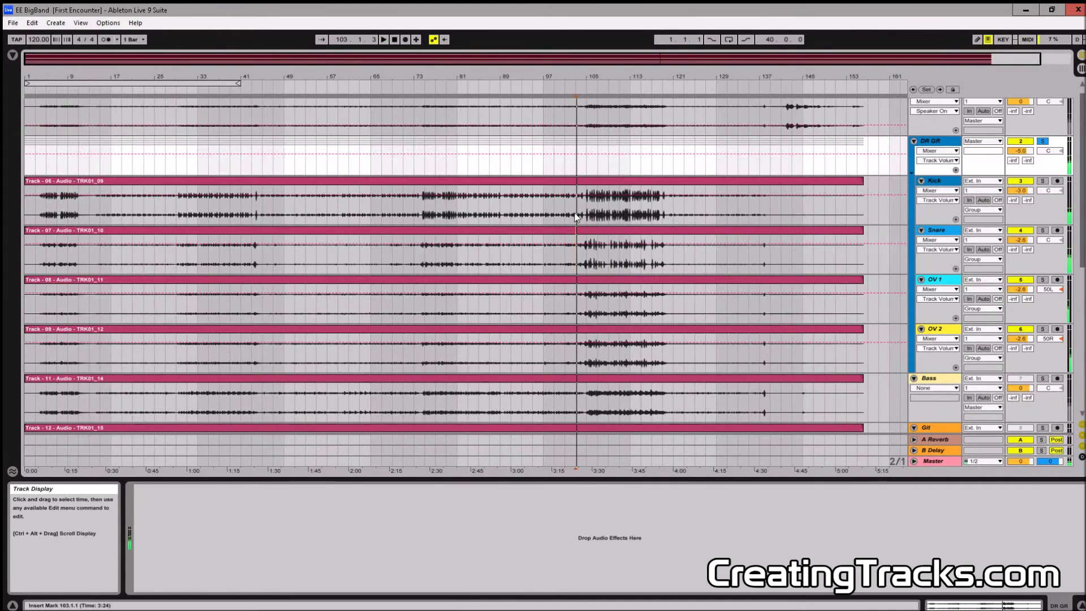
{"action": "key", "text": "Tab"}
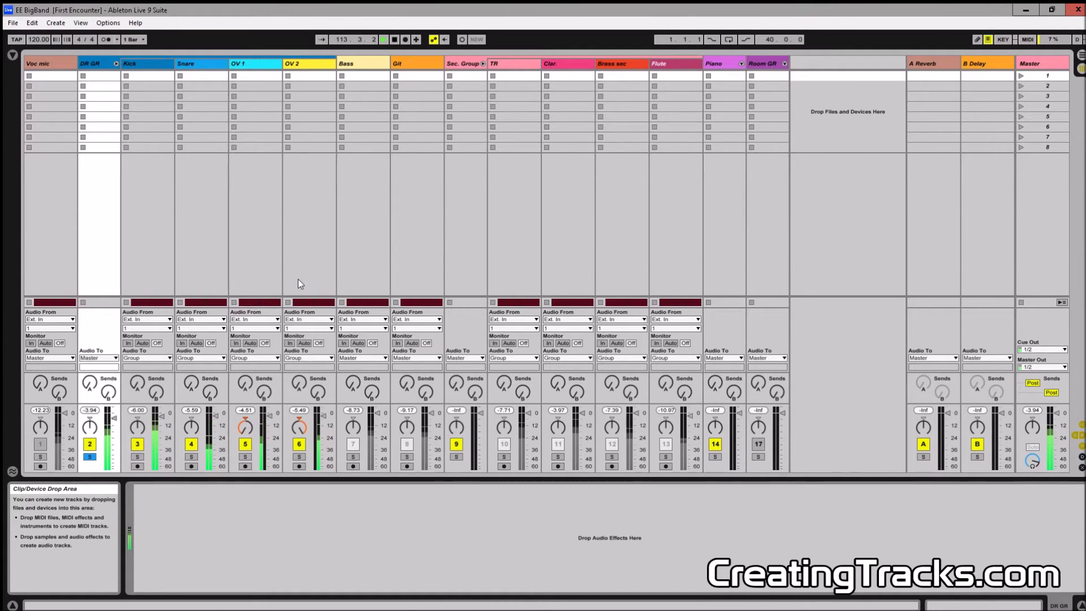
{"action": "key", "text": "Tab"}
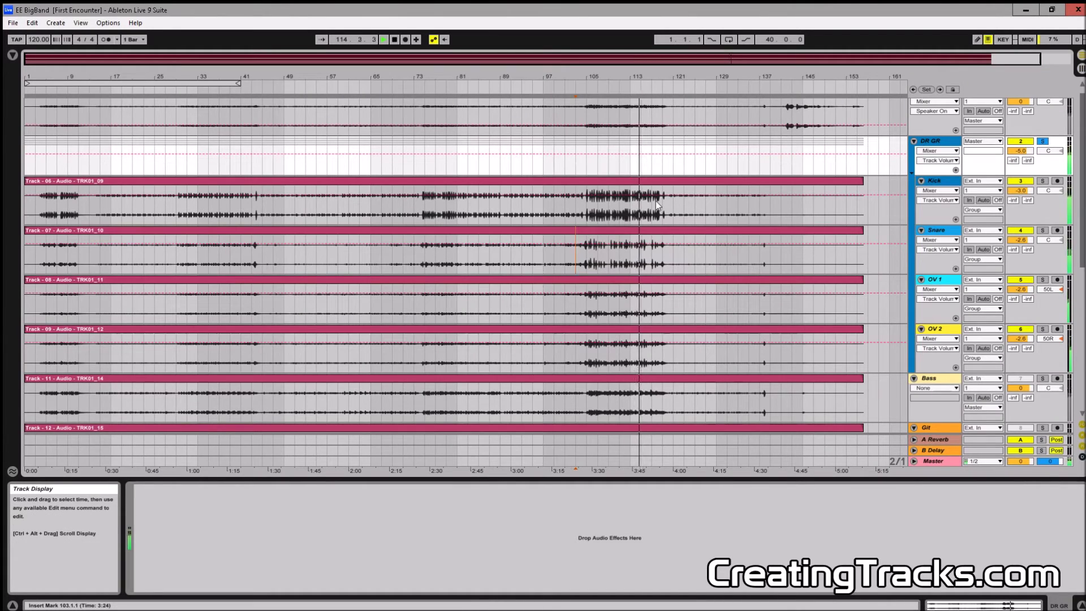
{"action": "key", "text": "Tab"}
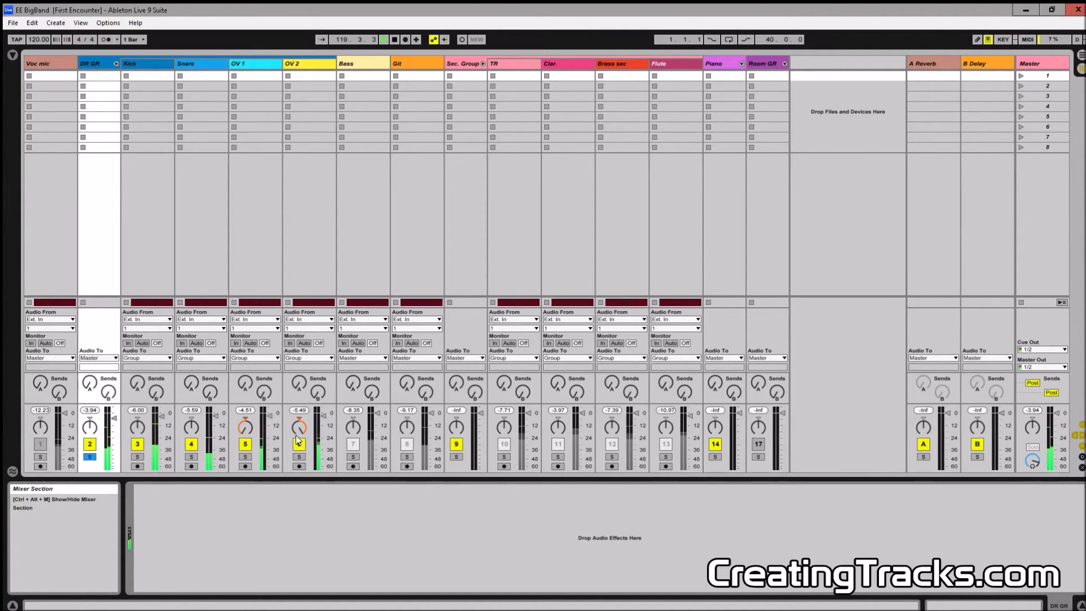
- Play the soloed drums from bar 137 and check the track levels in the mixer
{"action": "key", "text": "Tab"}
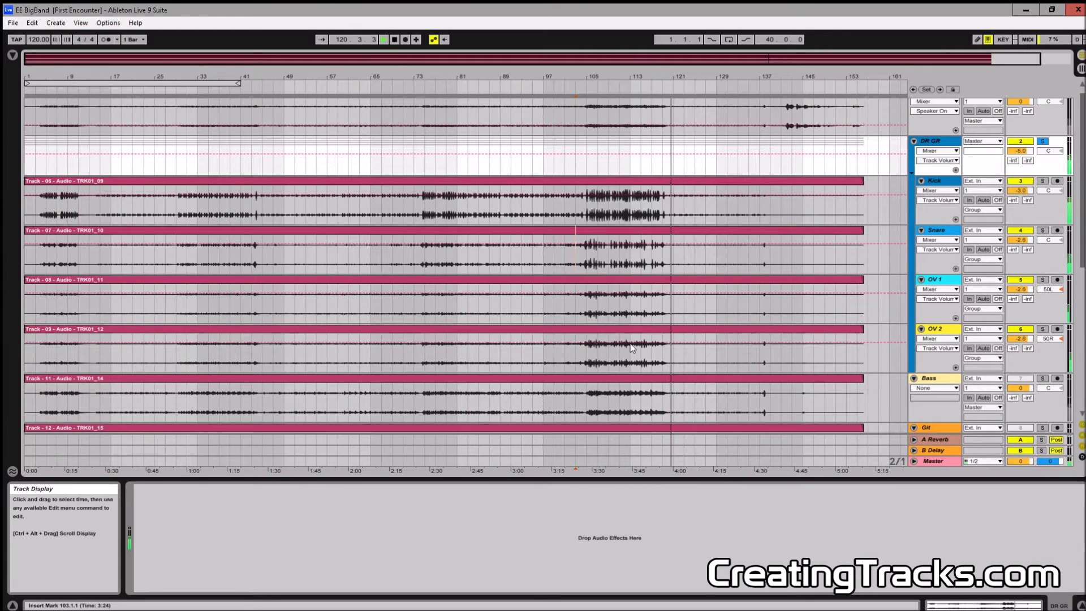
{"action": "scroll", "coordinate": [632, 348], "scroll_direction": "down", "scroll_amount": 5}
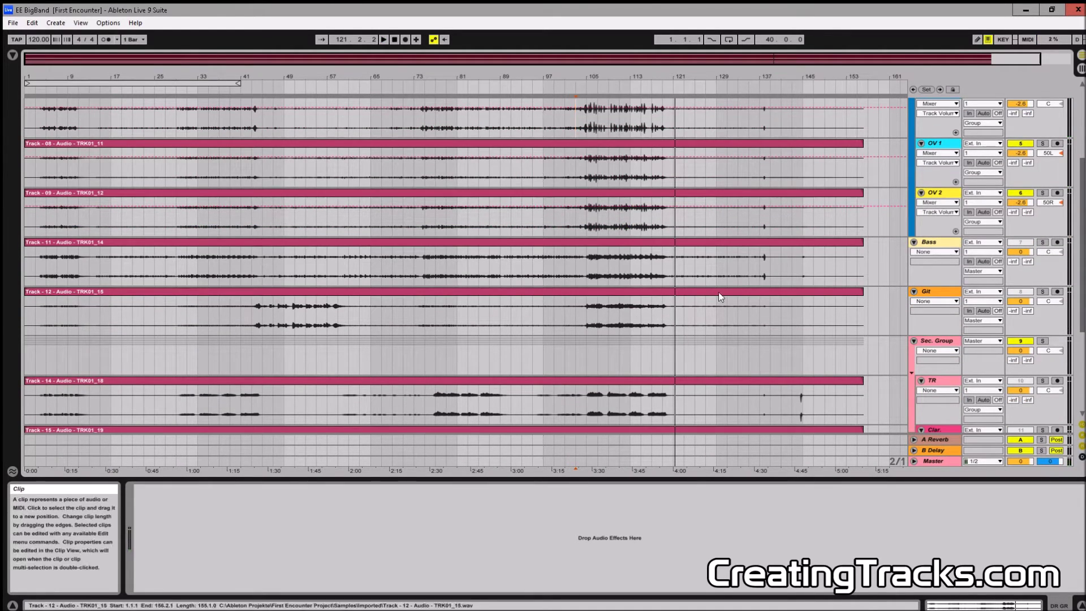
{"action": "left_click", "coordinate": [759, 260]}
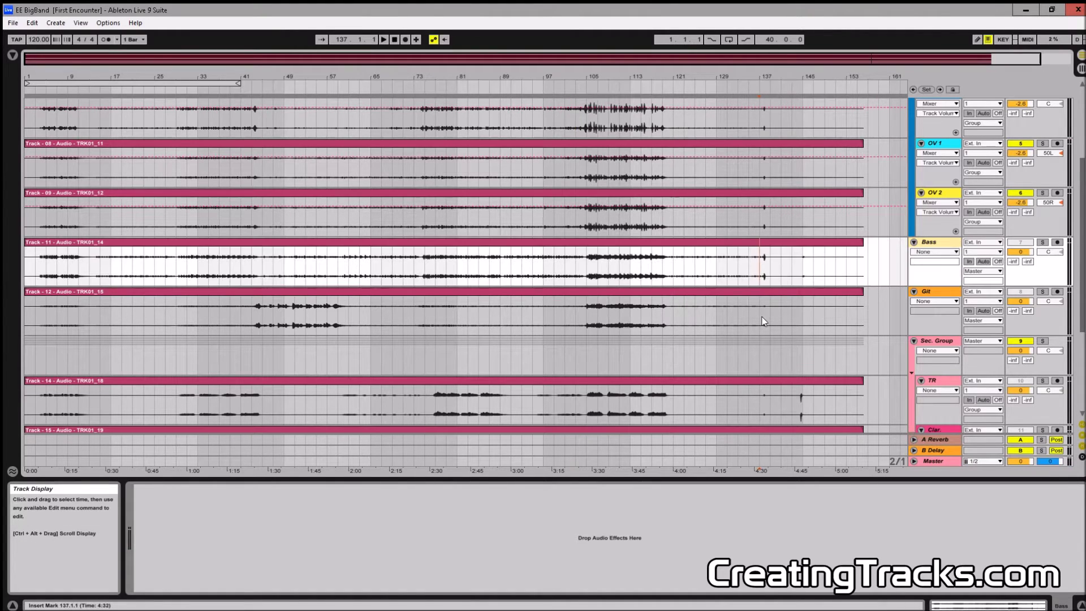
{"action": "scroll", "coordinate": [752, 228], "scroll_direction": "up", "scroll_amount": 2}
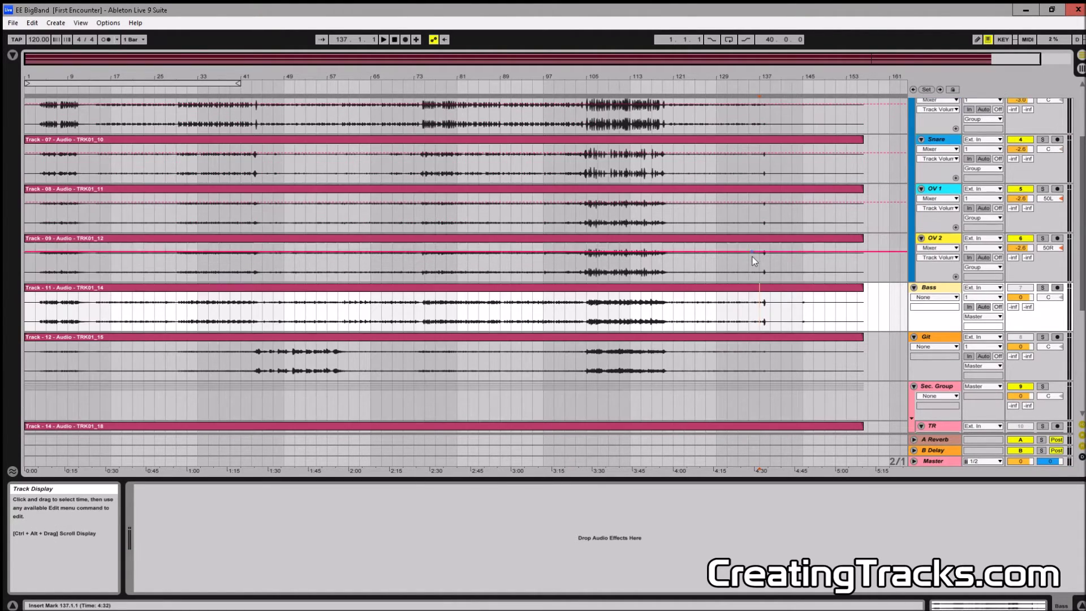
{"action": "key", "text": "space"}
{"action": "key", "text": "Tab"}
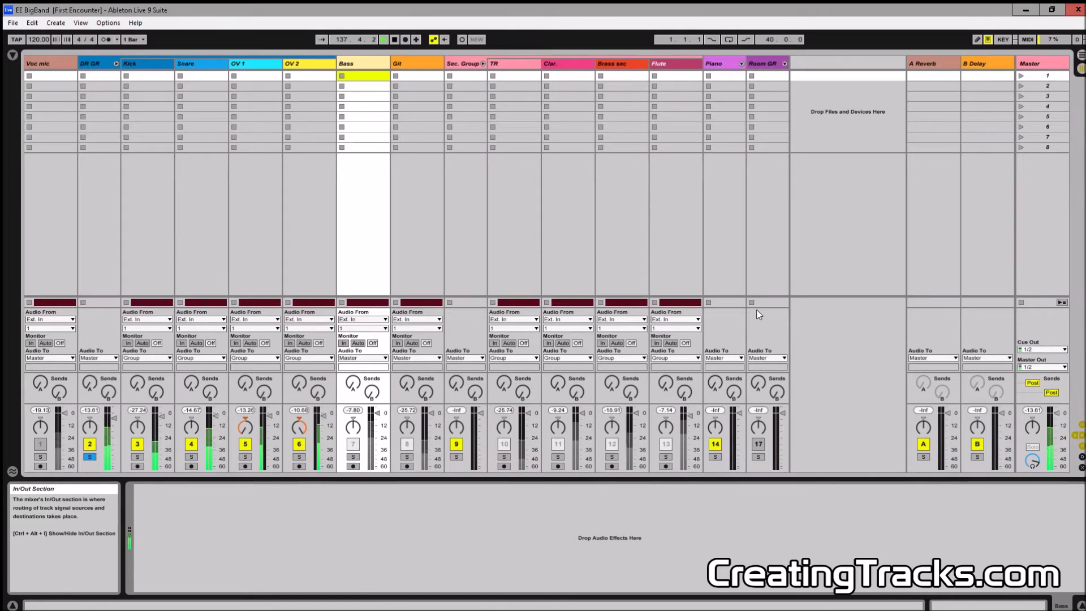
{"action": "key", "text": "Tab"}
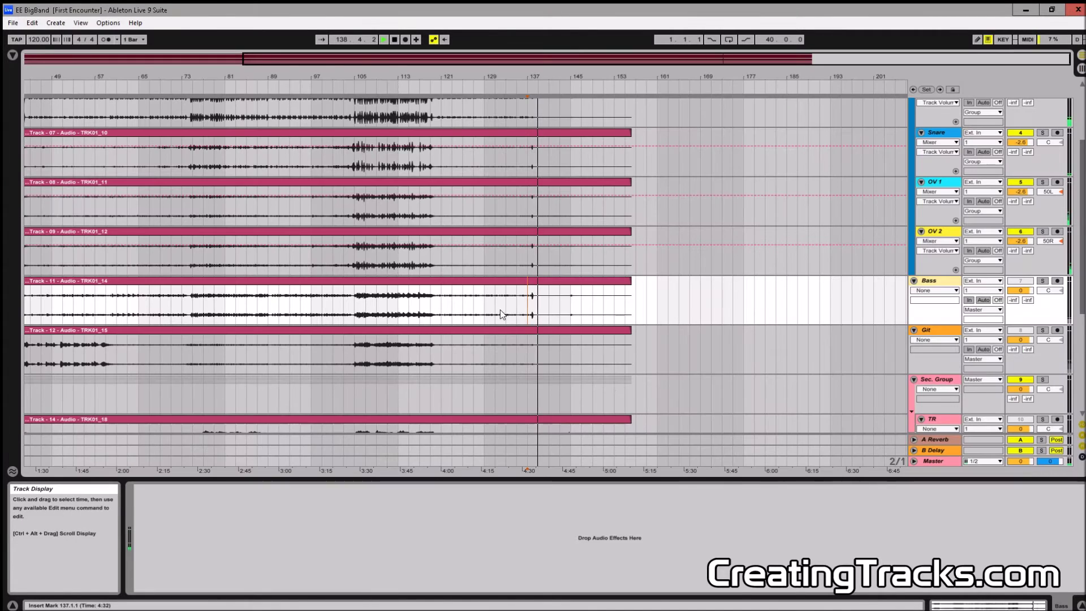
- Replay the soloed drums from bar 129 and check the track peaks in the mixer
{"action": "left_click", "coordinate": [488, 297]}
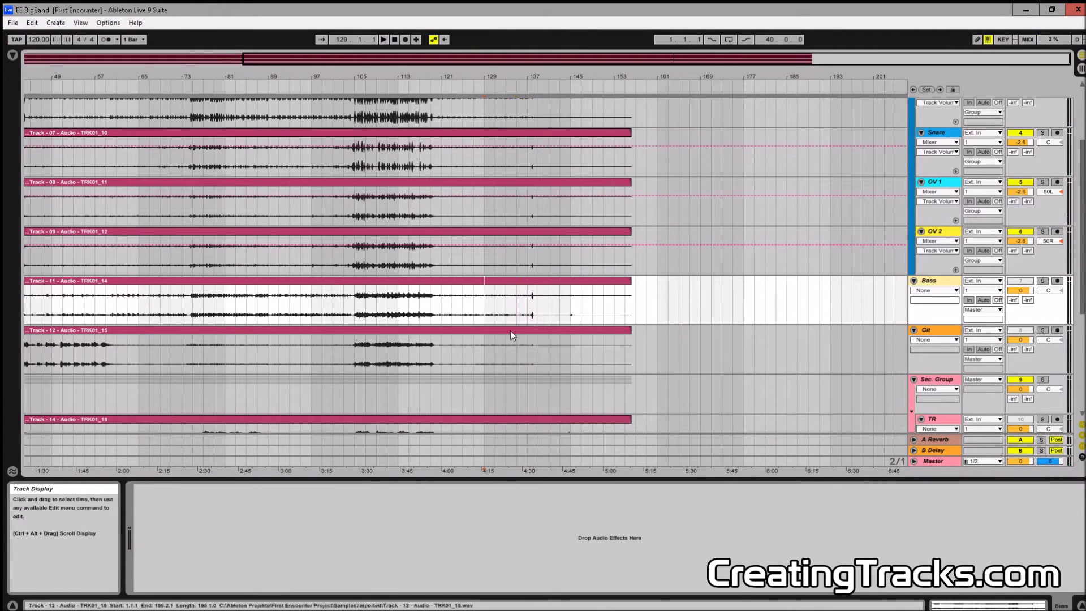
{"action": "key", "text": "space"}
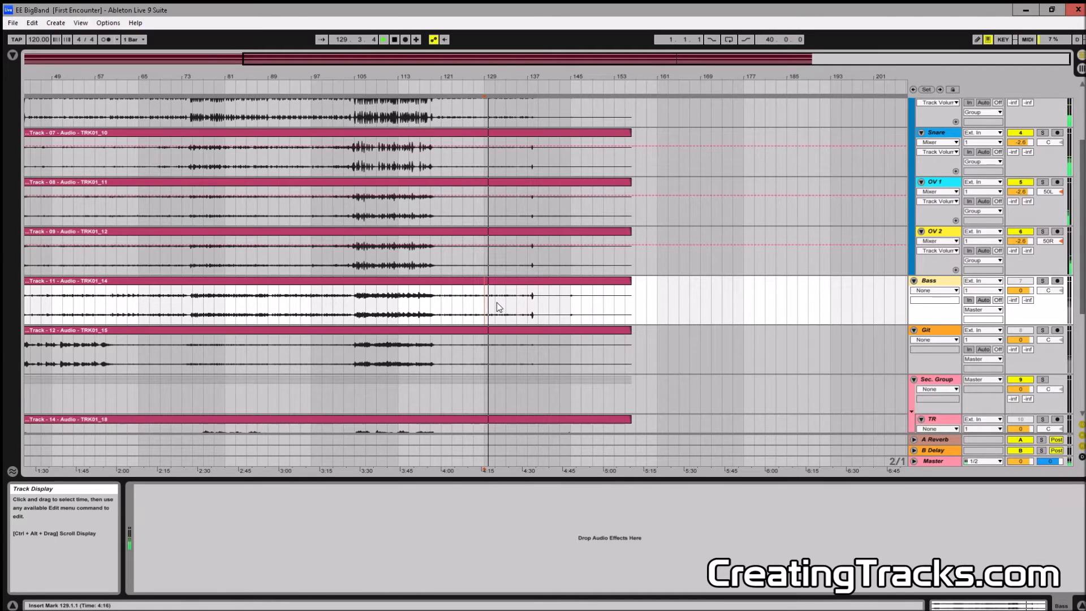
{"action": "key", "text": "Tab"}
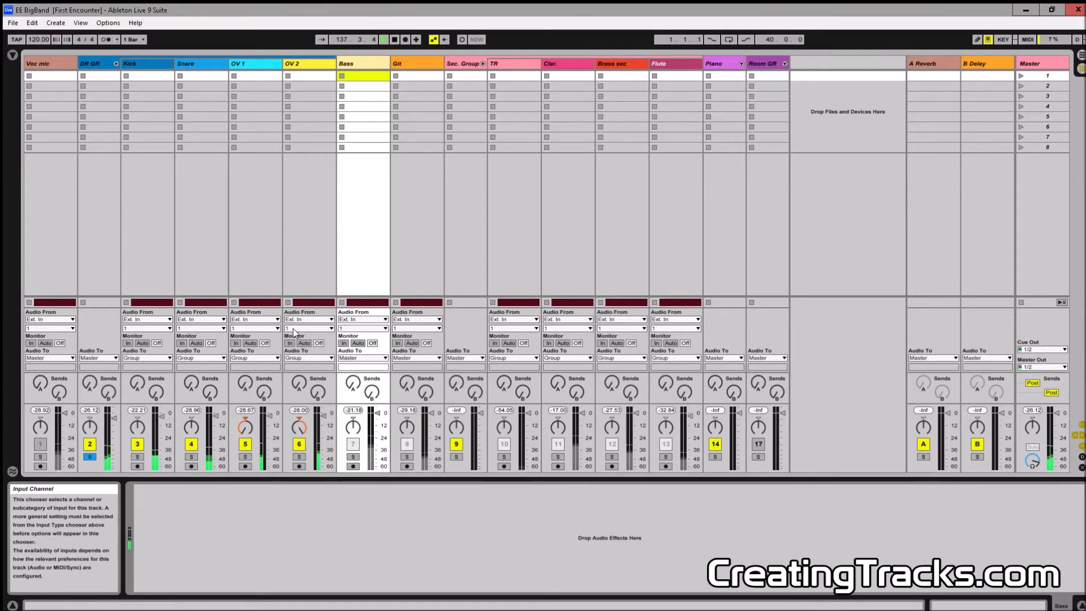
{"action": "key", "text": "space"}
{"action": "key", "text": "Tab"}
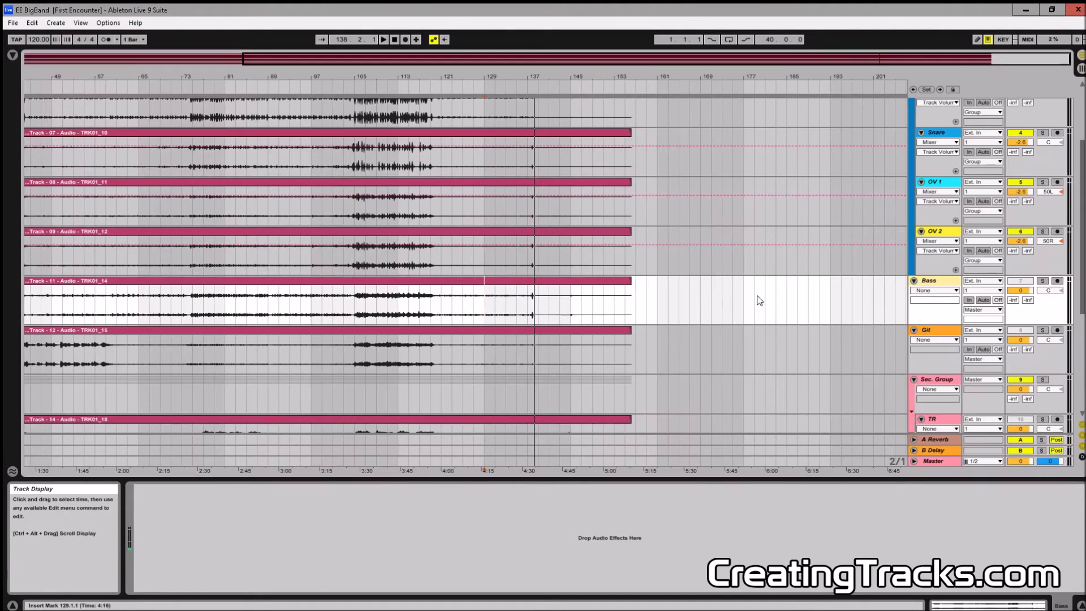
- Play from bar 135 with OV 2 soloed, switch the solo to OV 1, and clear it
{"action": "left_click", "coordinate": [515, 317]}
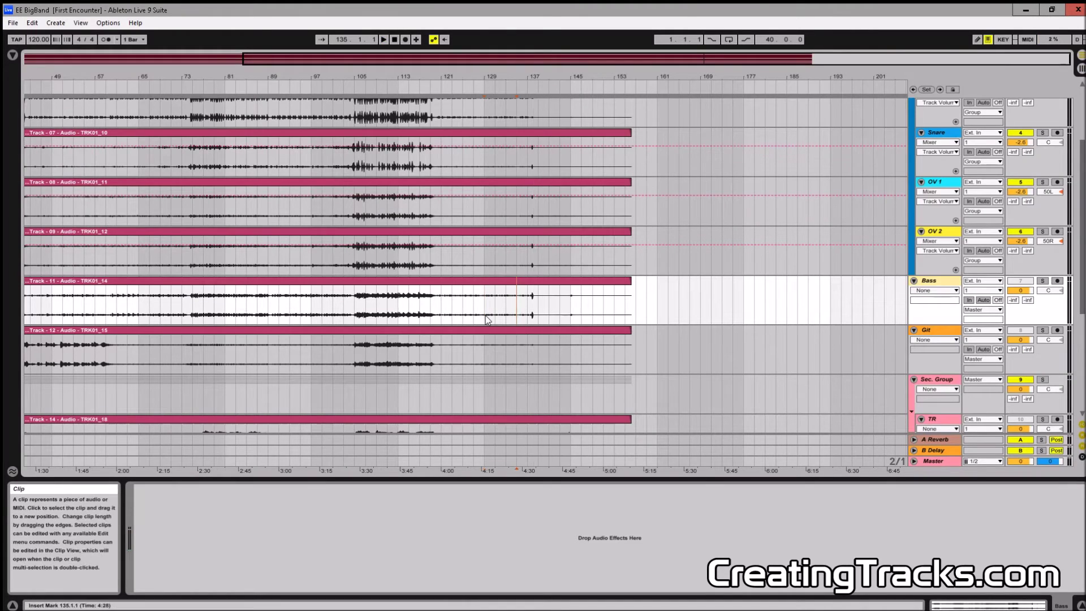
{"action": "key", "text": "Tab"}
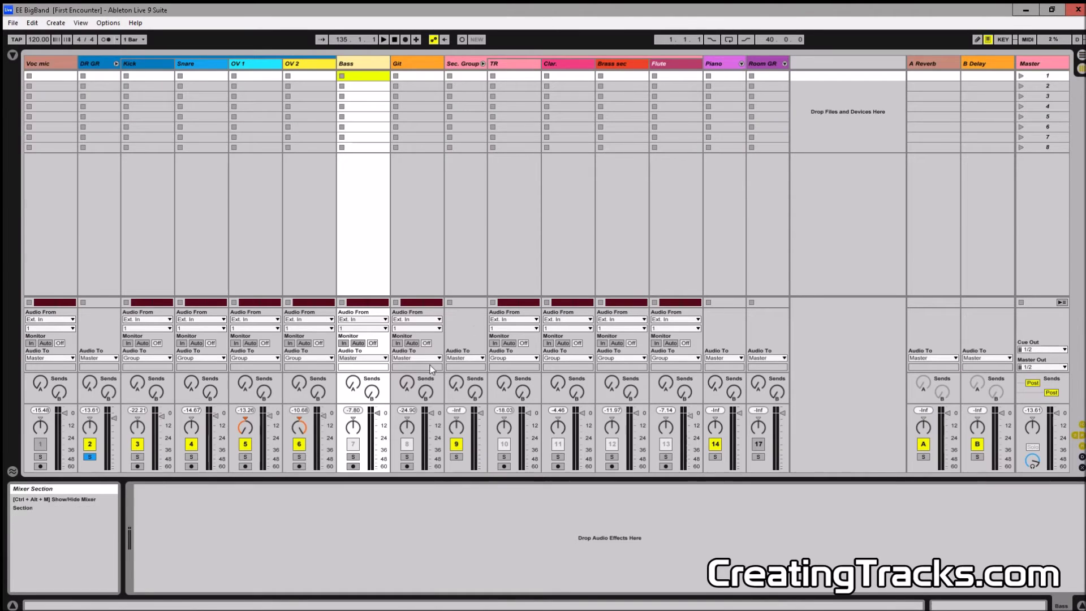
{"action": "key", "text": "Tab"}
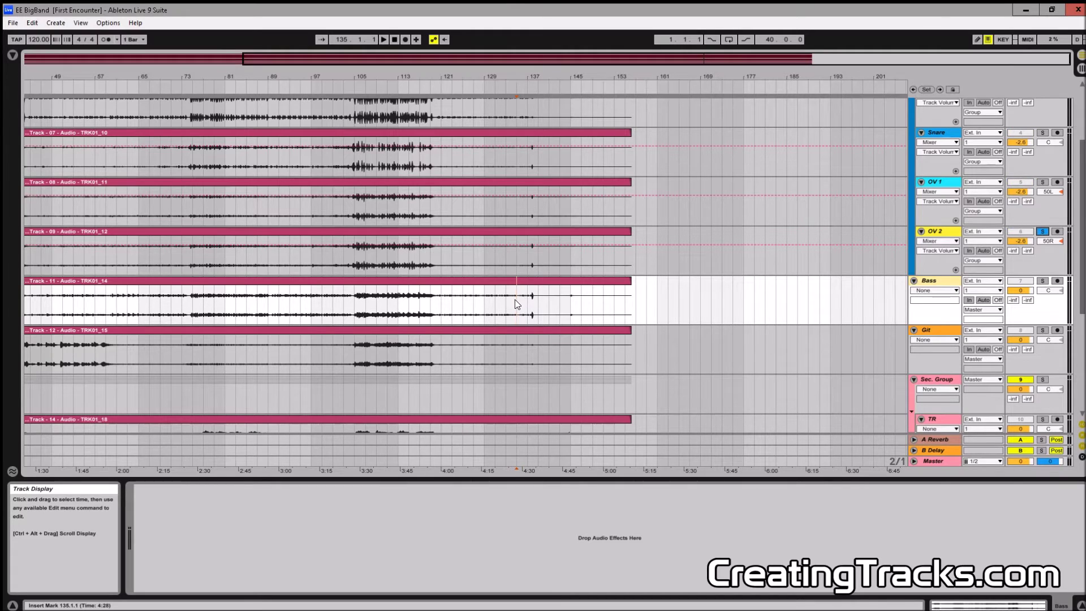
{"action": "key", "text": "space"}
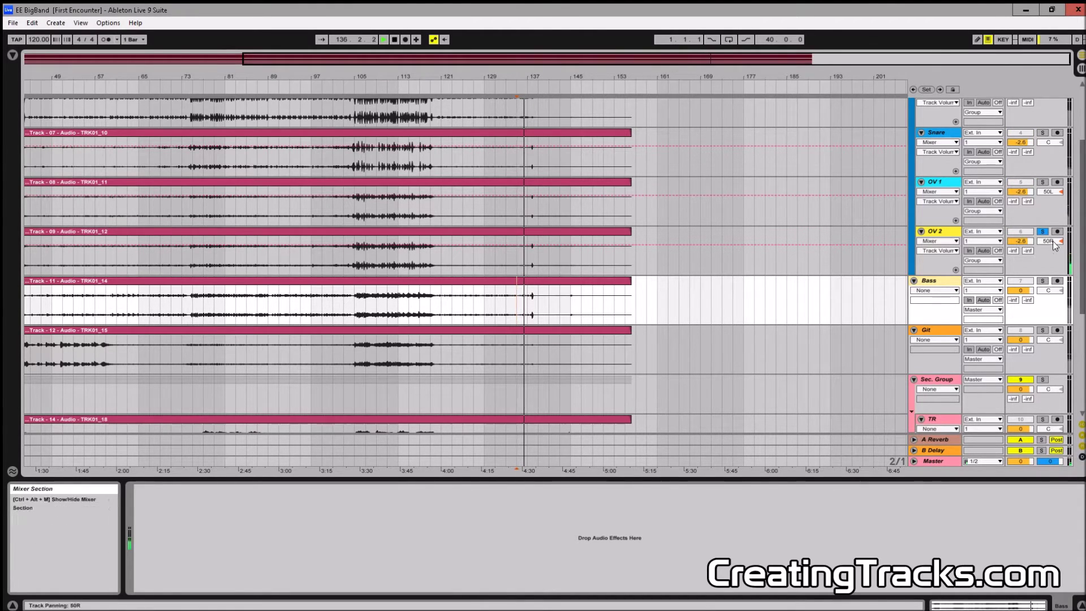
{"action": "left_click", "coordinate": [1044, 182]}
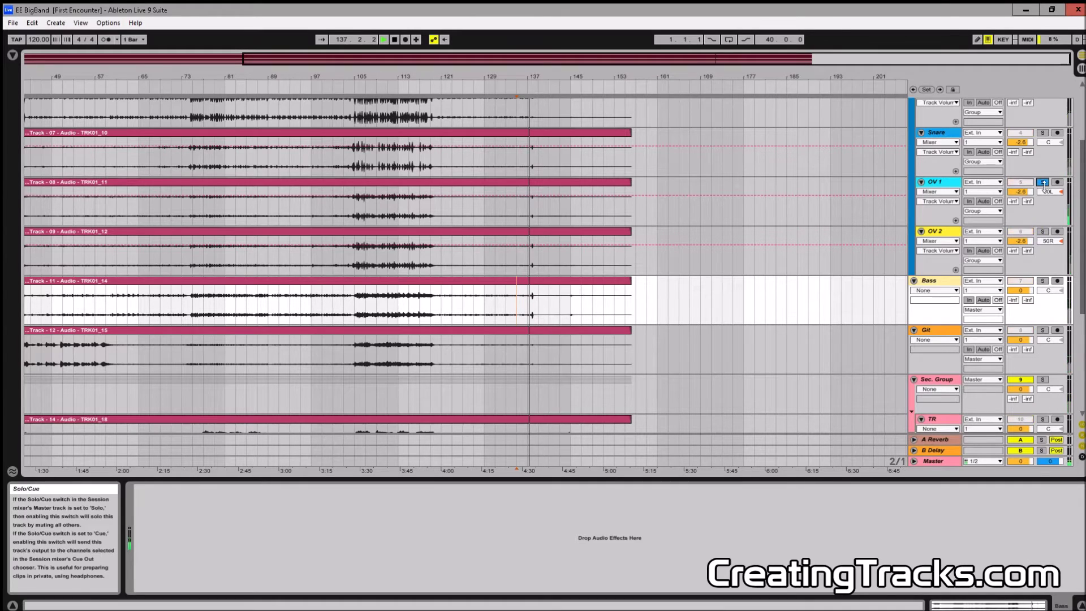
{"action": "left_click", "coordinate": [1044, 182]}
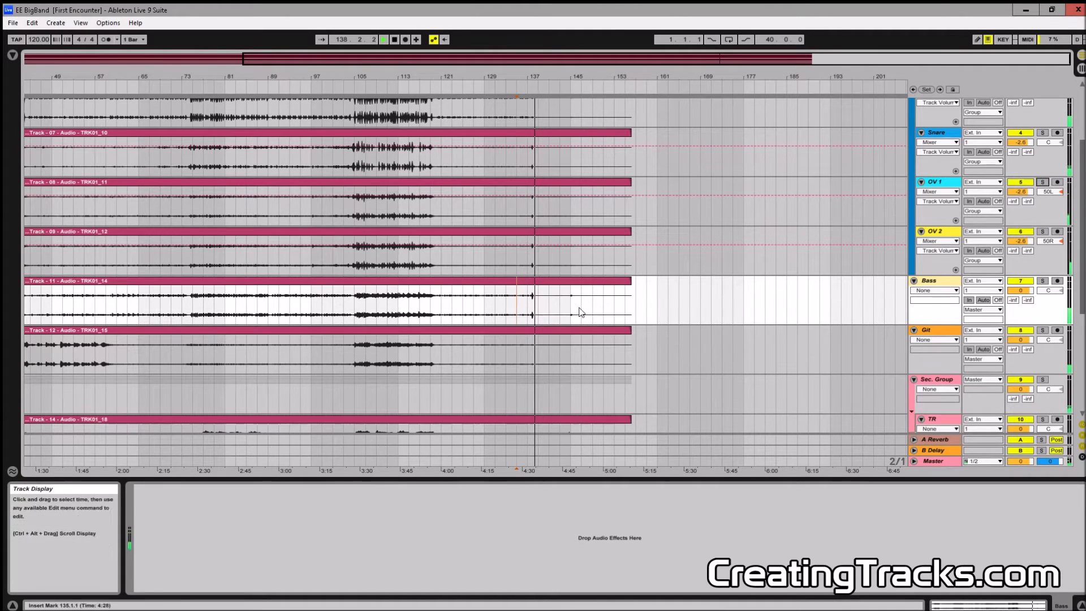
- Replay from bar 135 to compare the overhead tracks in solo, clear the solo, and stop playback
{"action": "left_click", "coordinate": [515, 261]}
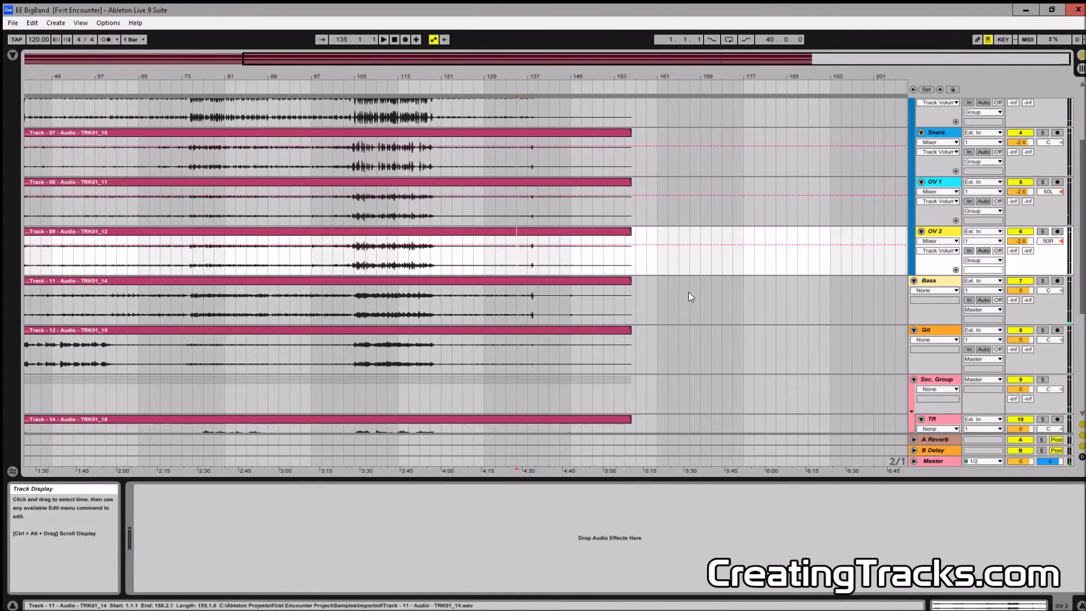
{"action": "left_click", "coordinate": [1044, 234]}
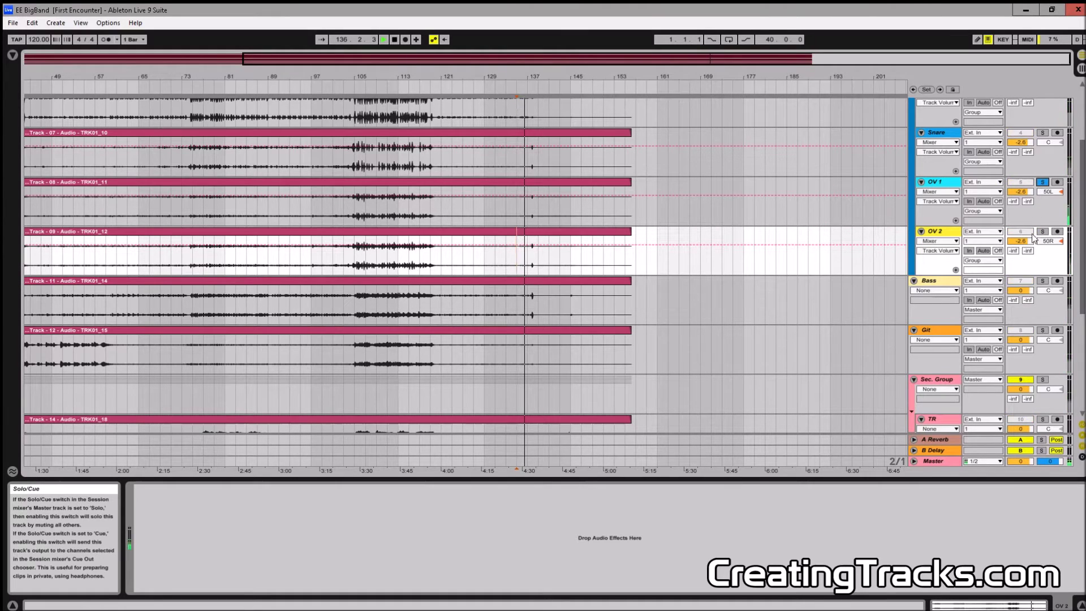
{"action": "left_click", "coordinate": [1043, 182]}
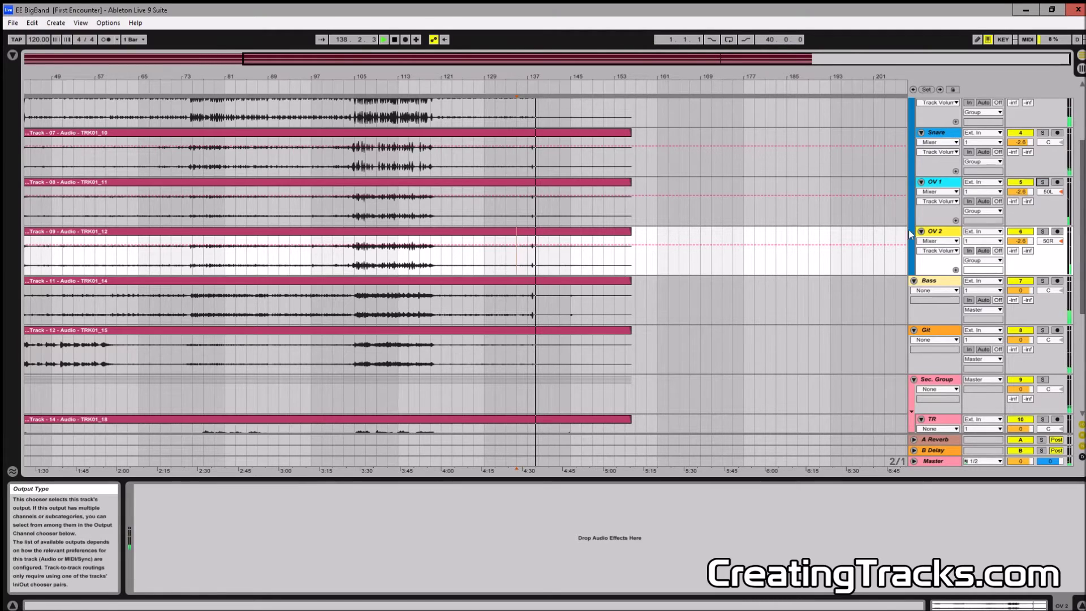
{"action": "scroll", "coordinate": [547, 274], "scroll_direction": "up", "scroll_amount": 1}
{"action": "left_click", "coordinate": [522, 242]}
{"action": "key", "text": "space"}
{"action": "scroll", "coordinate": [531, 272], "scroll_direction": "up", "scroll_amount": 1}
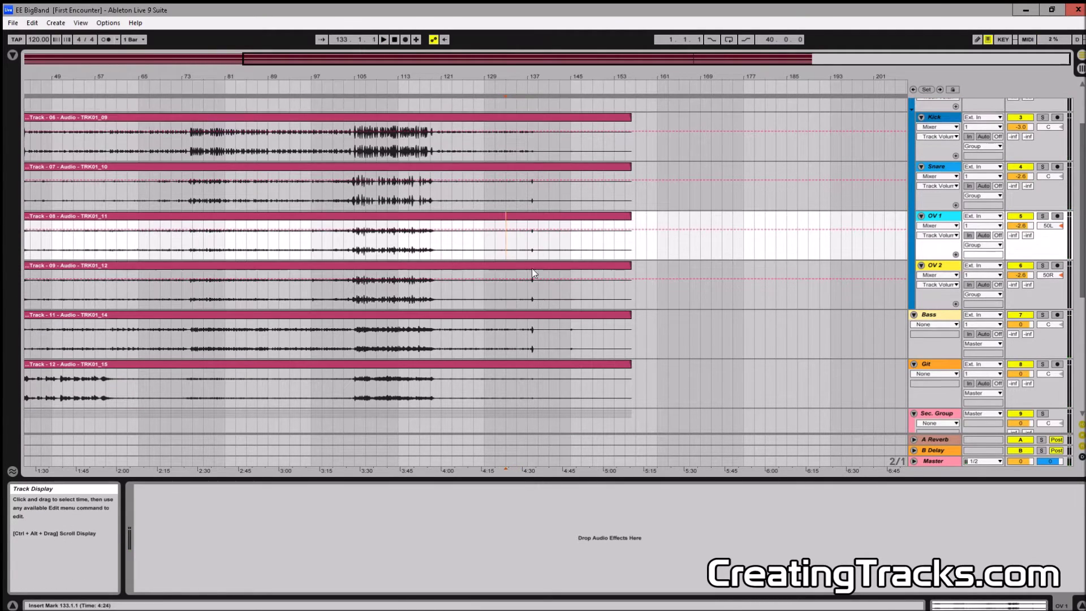
- Solo the Snare track and listen to it from bar 135, and clear its solo
{"action": "left_click", "coordinate": [1043, 167]}
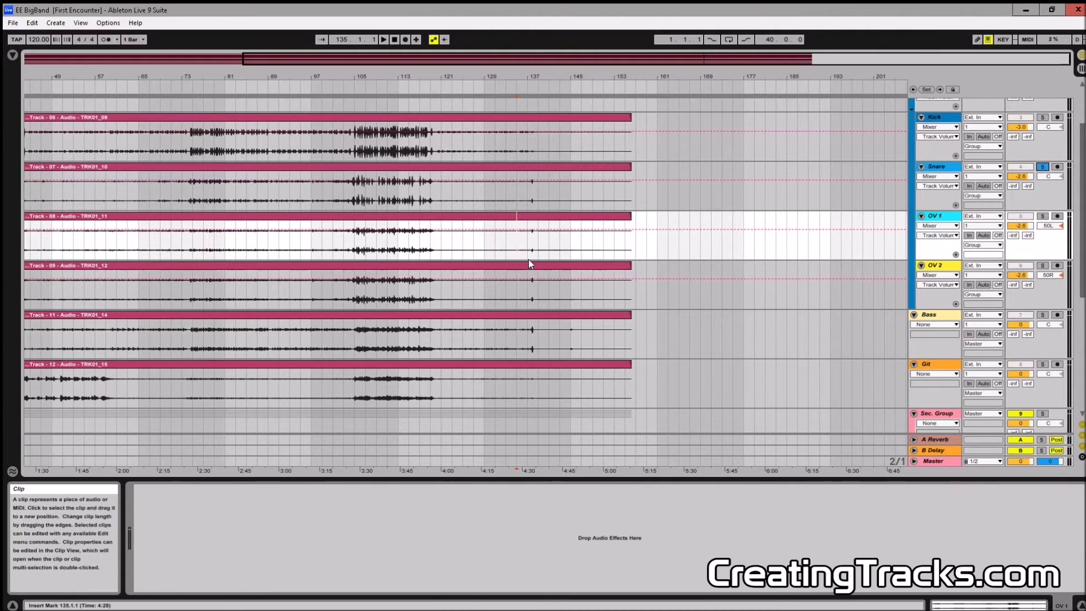
{"action": "key", "text": "space"}
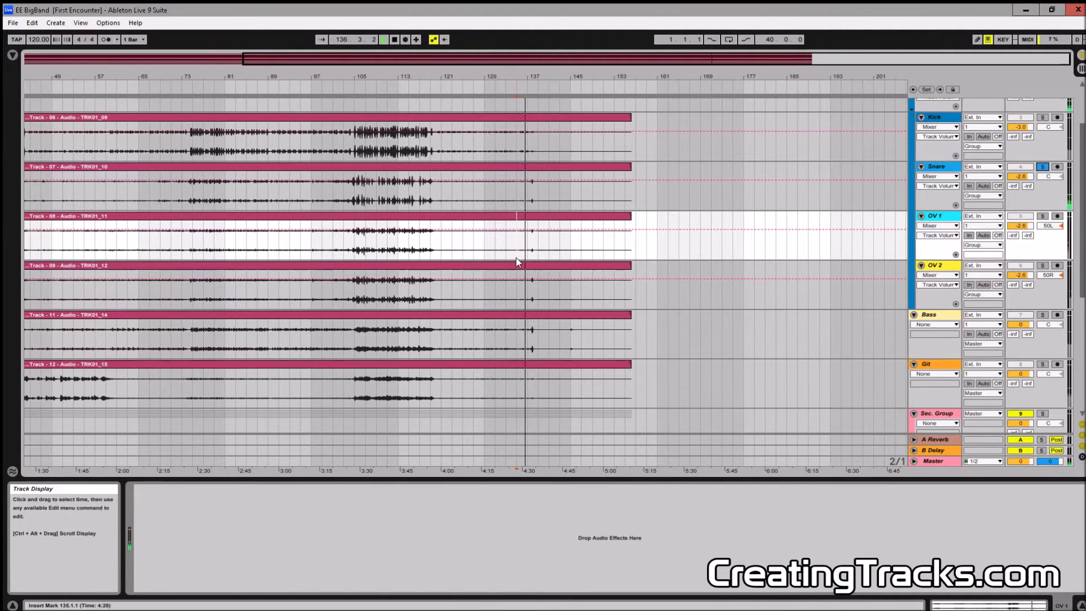
{"action": "scroll", "coordinate": [516, 257], "scroll_direction": "up", "scroll_amount": 2}
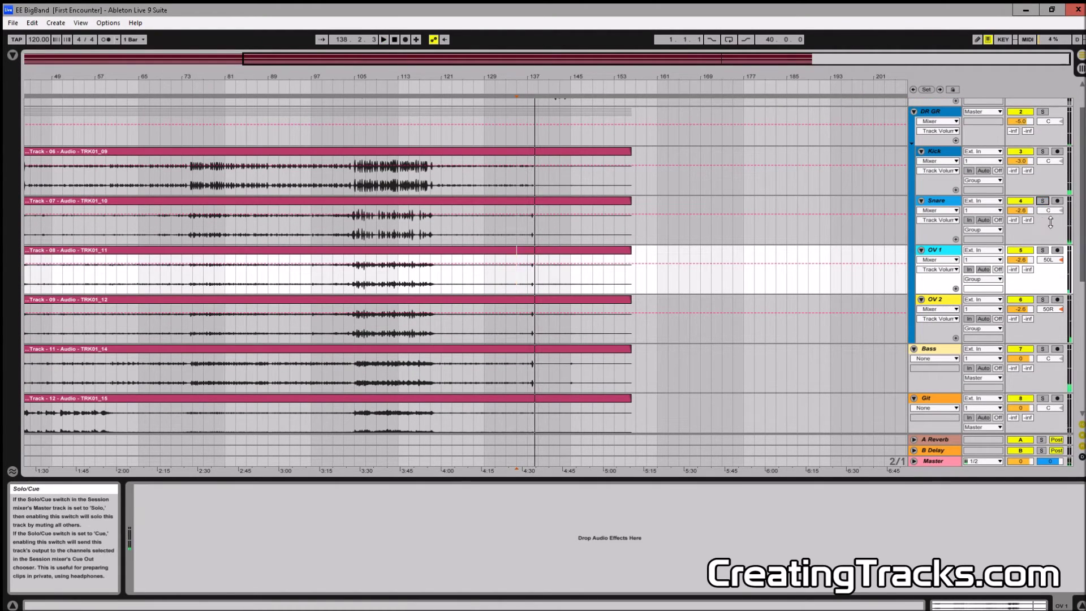
- Solo the DR GR group, play from bar 103, and add the Bass track to the solo
{"action": "scroll", "coordinate": [1036, 156], "scroll_direction": "up", "scroll_amount": 2}
{"action": "left_click", "coordinate": [1044, 146]}
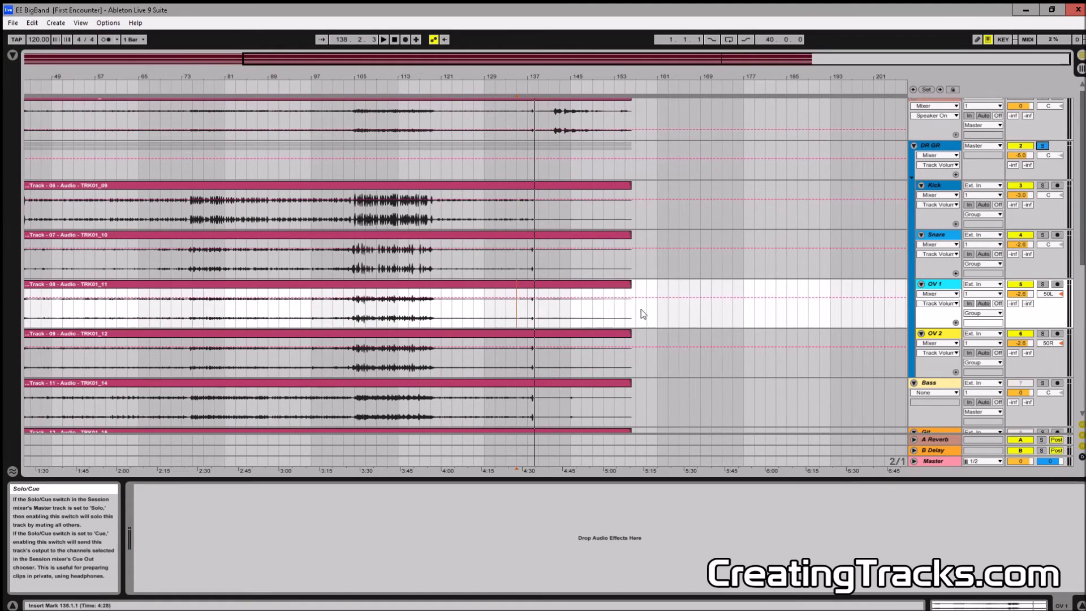
{"action": "left_click", "coordinate": [345, 218]}
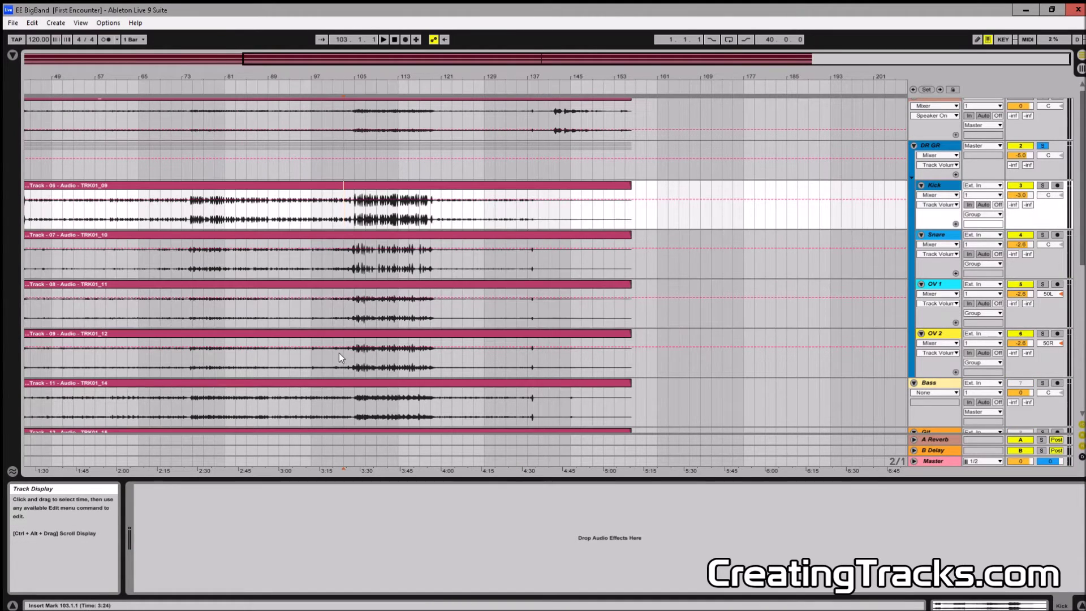
{"action": "key", "text": "space"}
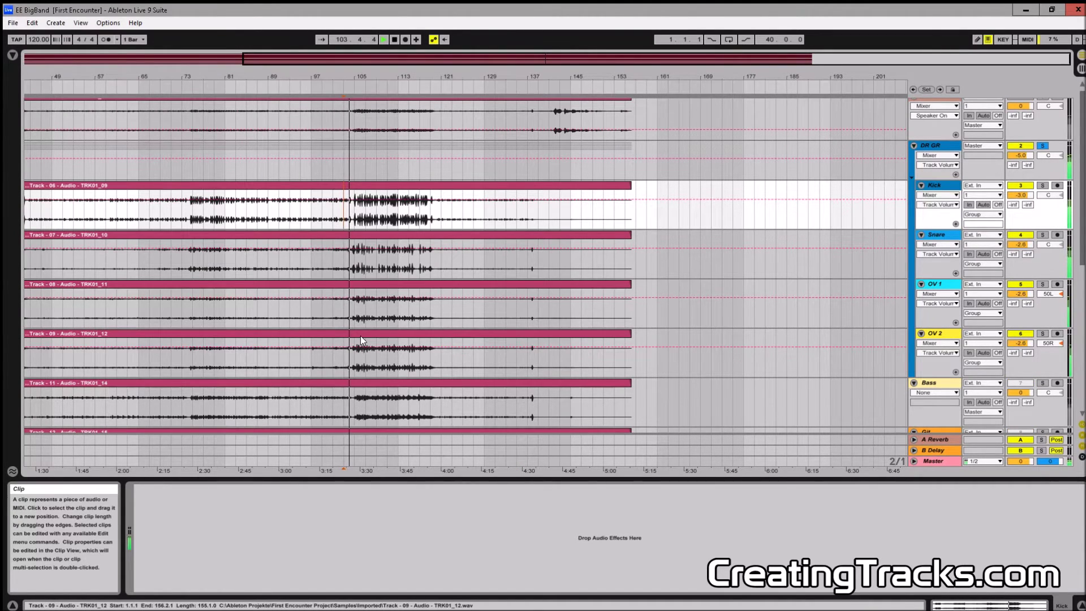
{"action": "scroll", "coordinate": [806, 329], "scroll_direction": "down", "scroll_amount": 1}
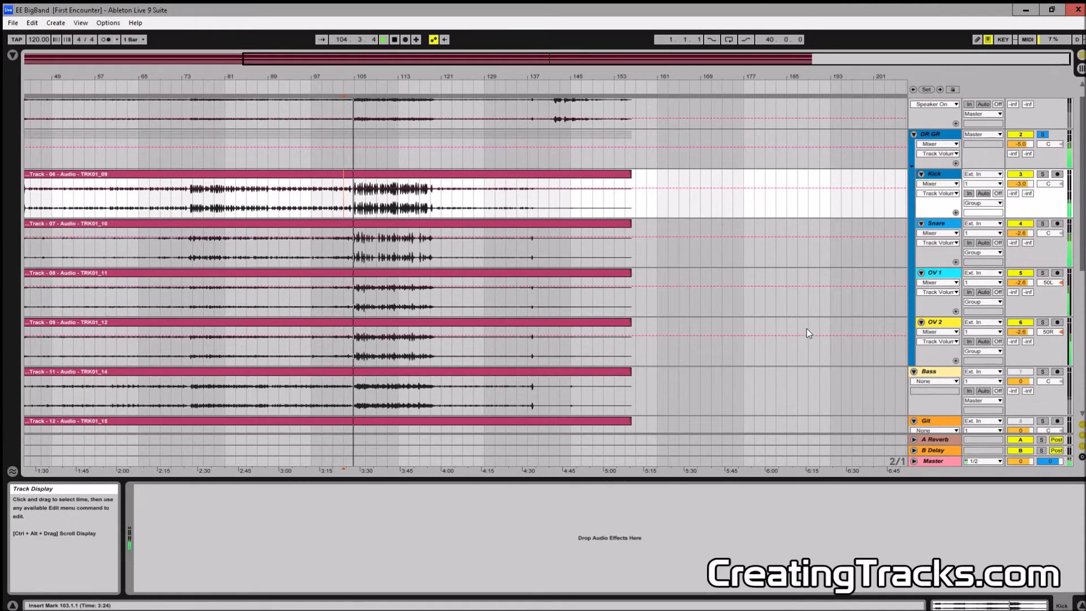
{"action": "left_click", "coordinate": [1043, 372], "text": "ctrl"}
{"action": "scroll", "coordinate": [718, 334], "scroll_direction": "down", "scroll_amount": 5}
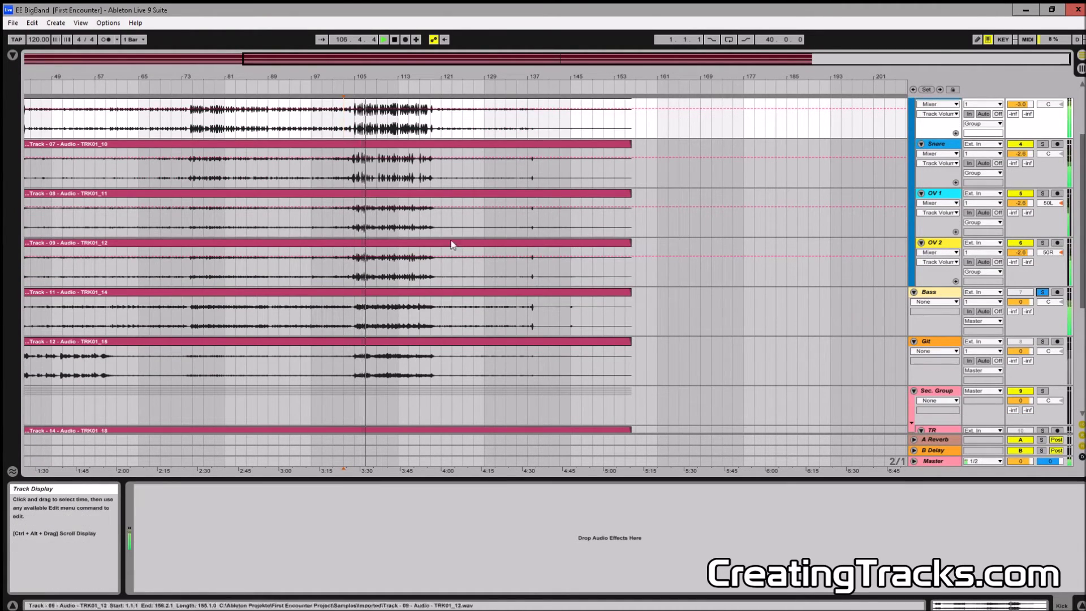
- During playback with the drums, set the Bass track's volume to -2.0 dB and lower it further to -5.0 dB
{"action": "left_click", "coordinate": [934, 292]}
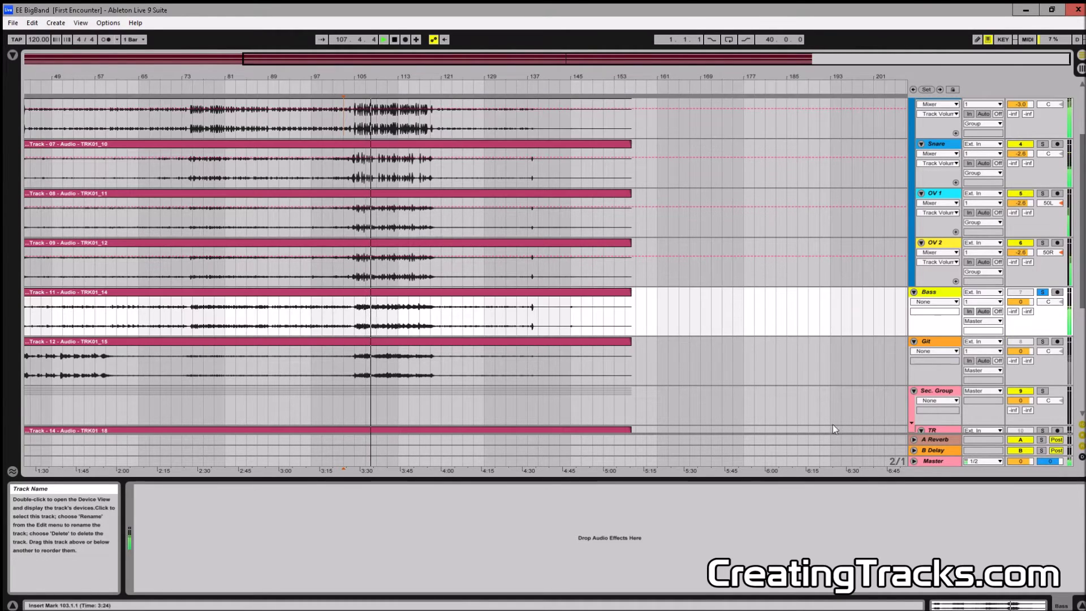
{"action": "key", "text": "Tab"}
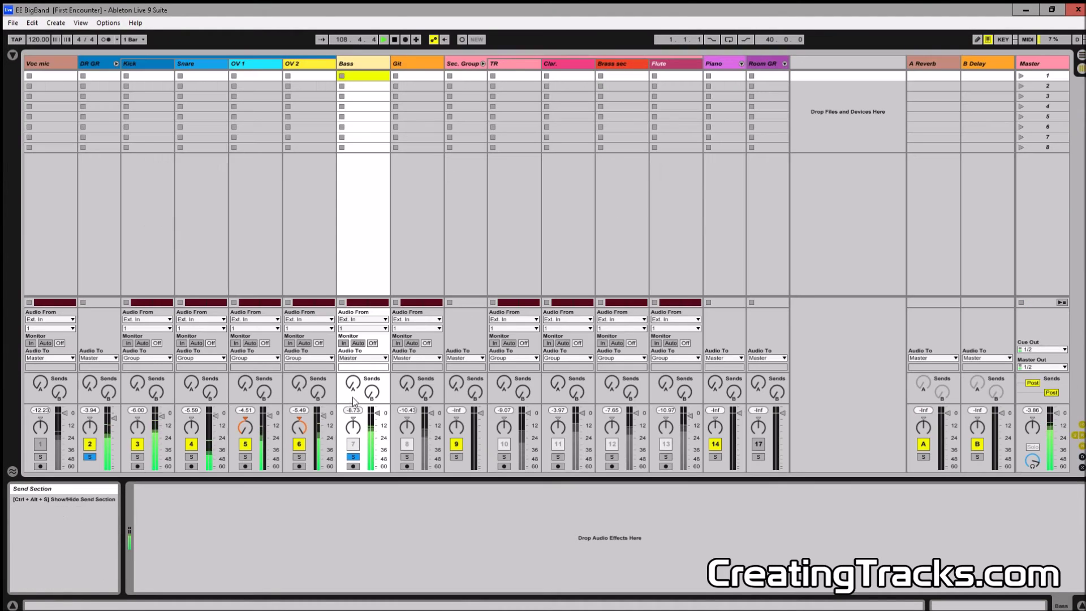
{"action": "left_click_drag", "start_coordinate": [378, 414], "coordinate": [378, 420]}
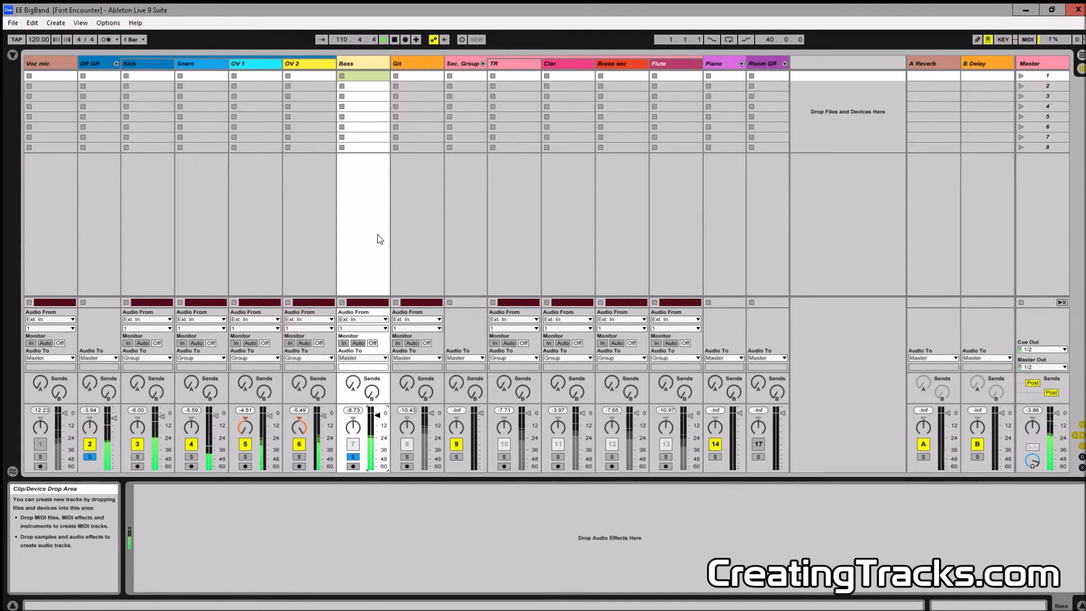
{"action": "key", "text": "Tab"}
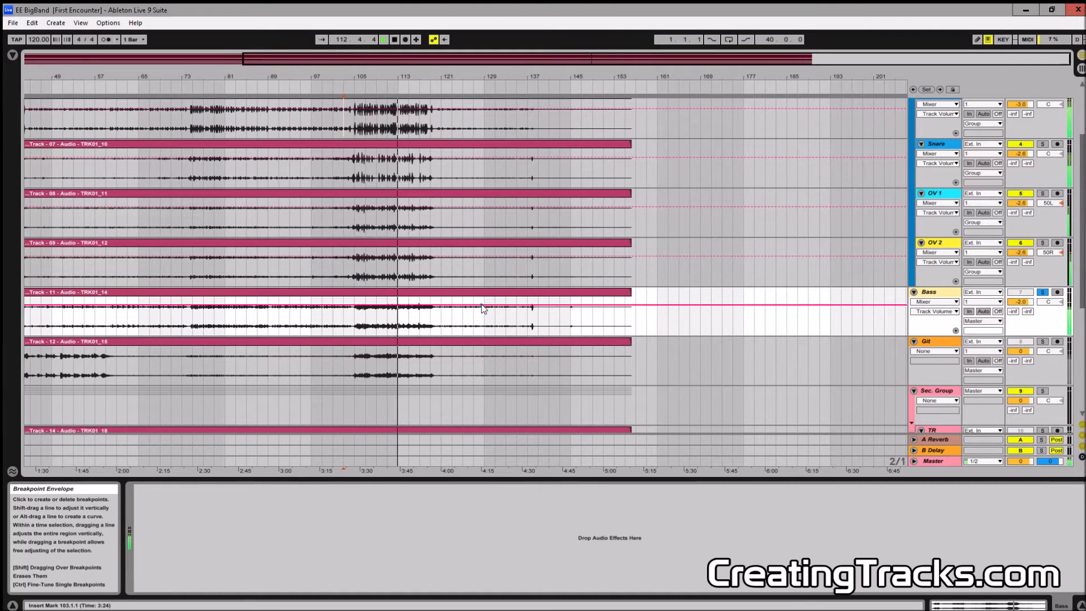
{"action": "key", "text": "Tab"}
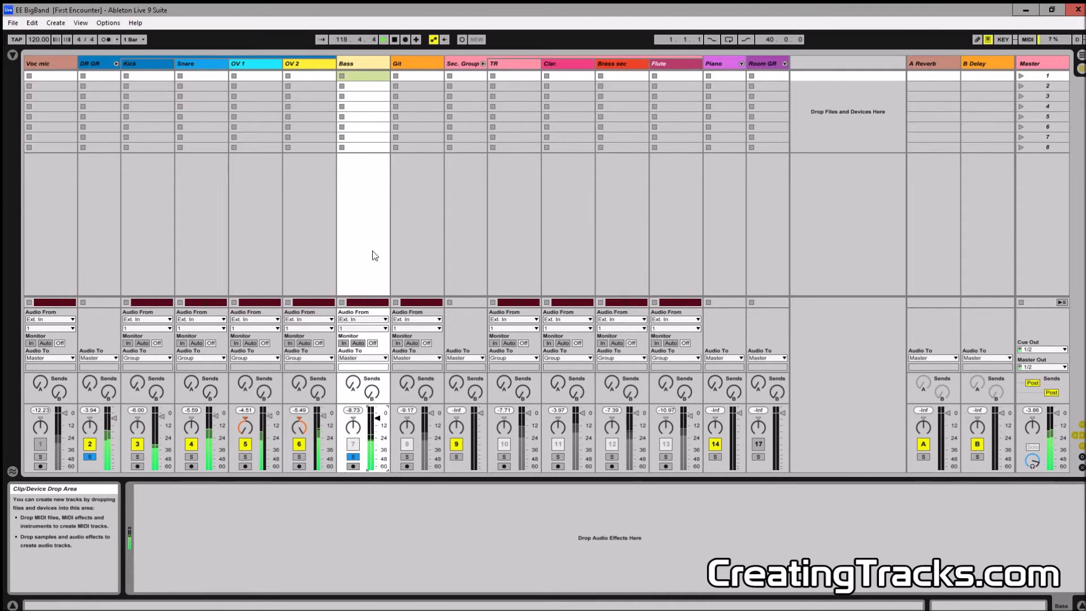
{"action": "key", "text": "Tab"}
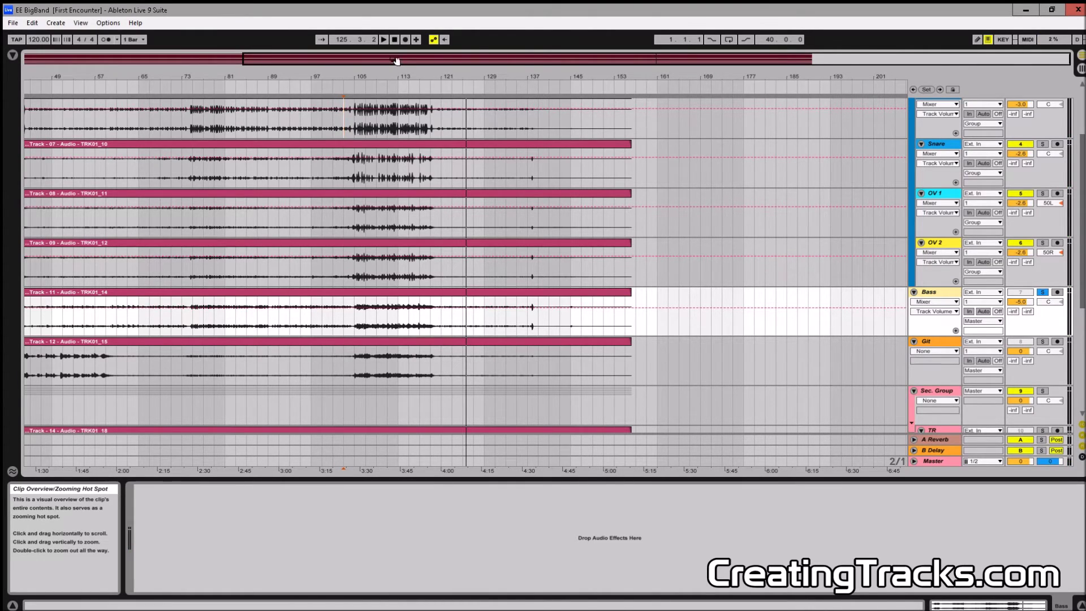
{"action": "left_click_drag", "start_coordinate": [396, 60], "coordinate": [177, 61]}
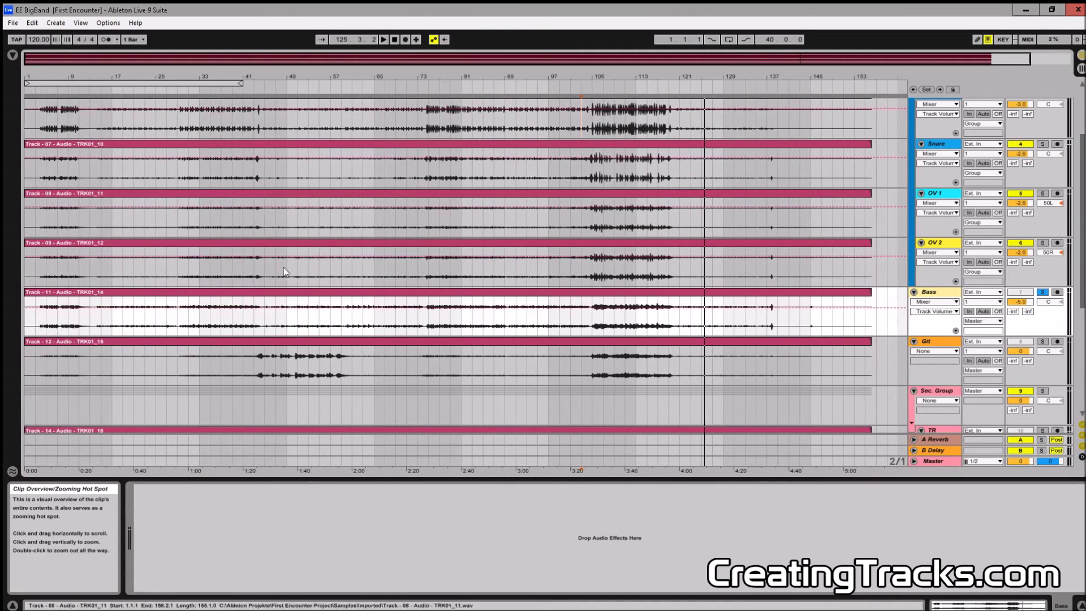
- Play the soloed drums and bass together from bar 29 to judge their balance, and stop playback
{"action": "left_click", "coordinate": [249, 361]}
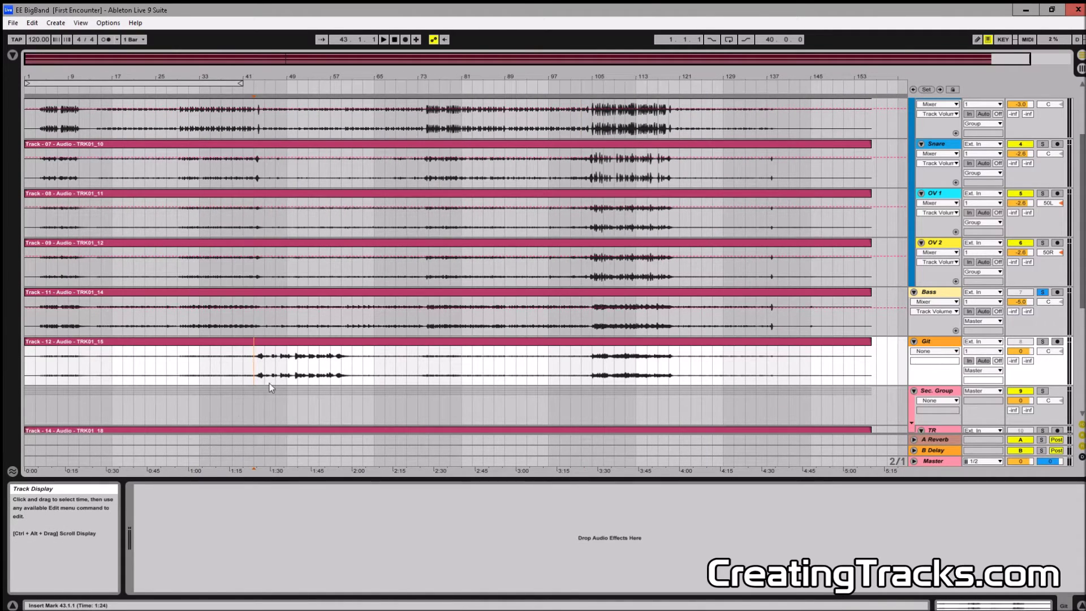
{"action": "left_click", "coordinate": [252, 324]}
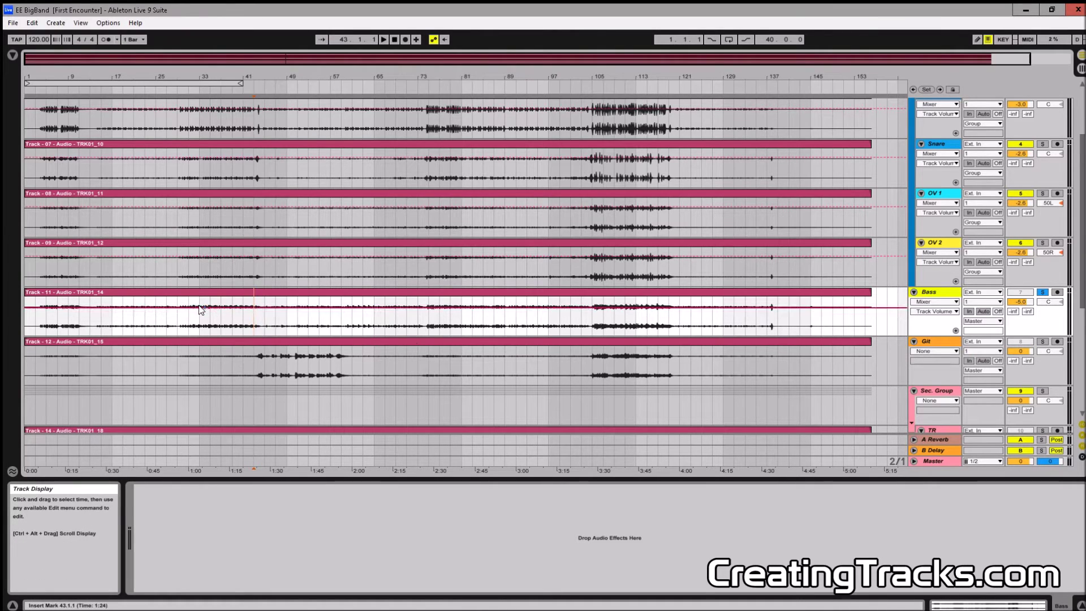
{"action": "left_click", "coordinate": [177, 322]}
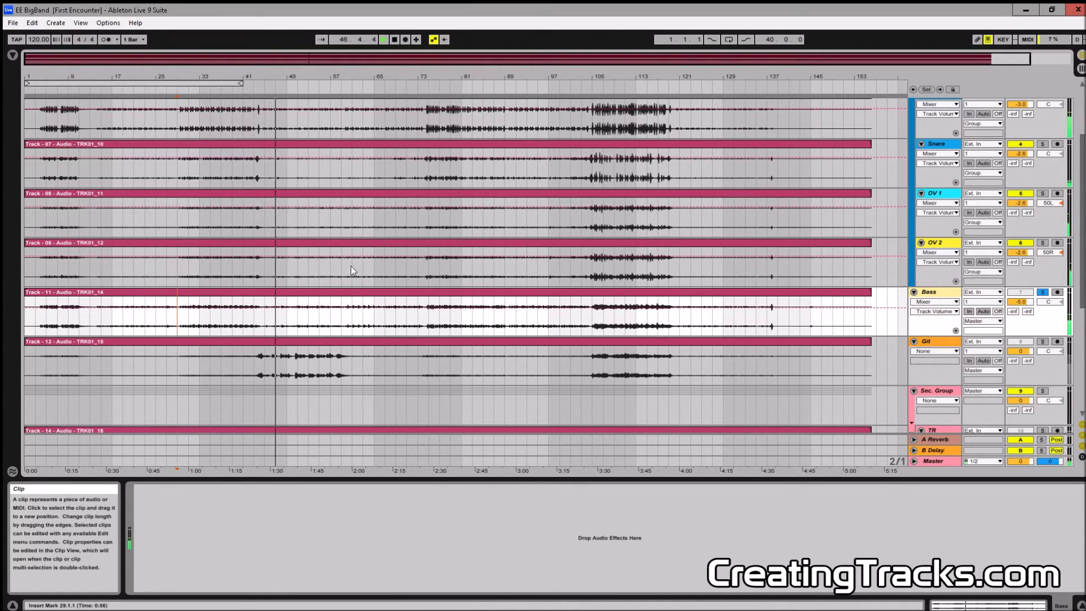
{"action": "key", "text": "space"}
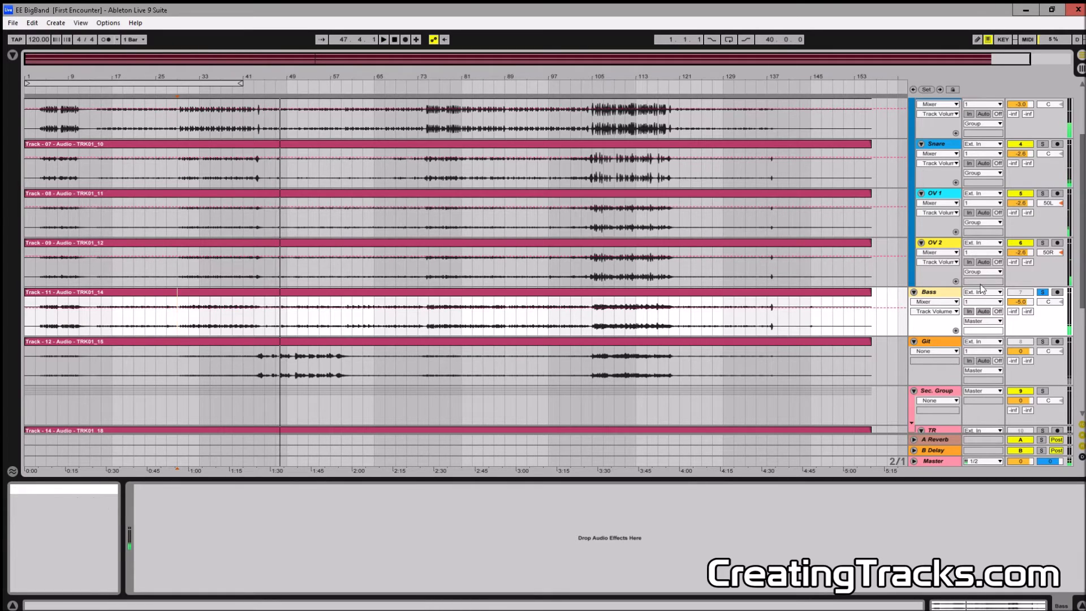
- Clear the solo on the DR GR group and the Bass track, and play all active tracks from bar 29
{"action": "scroll", "coordinate": [743, 272], "scroll_direction": "up", "scroll_amount": 4}
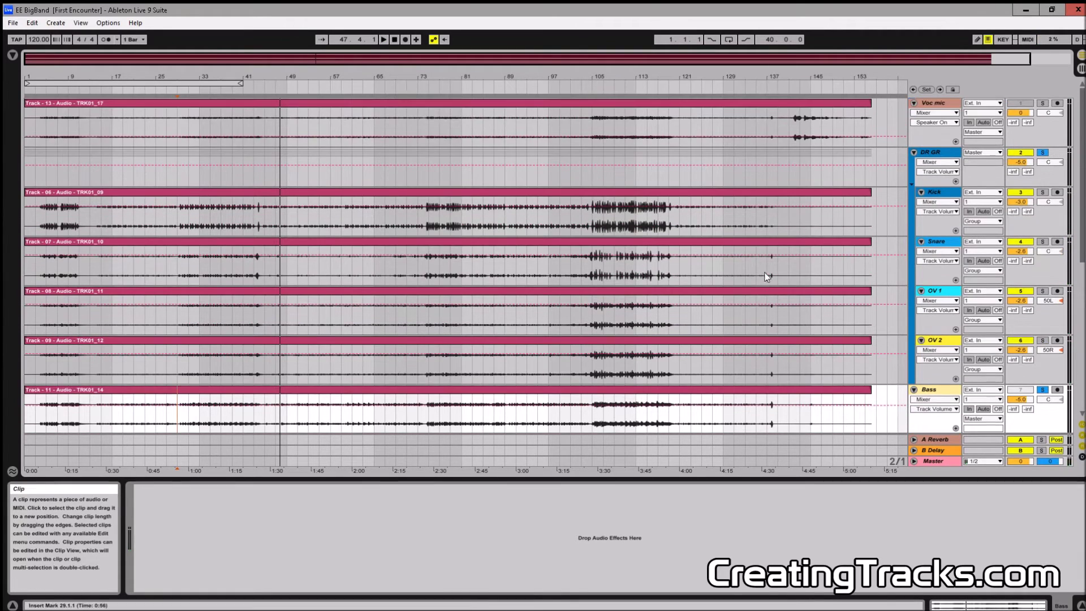
{"action": "left_click", "coordinate": [1046, 151]}
{"action": "scroll", "coordinate": [808, 294], "scroll_direction": "down", "scroll_amount": 2}
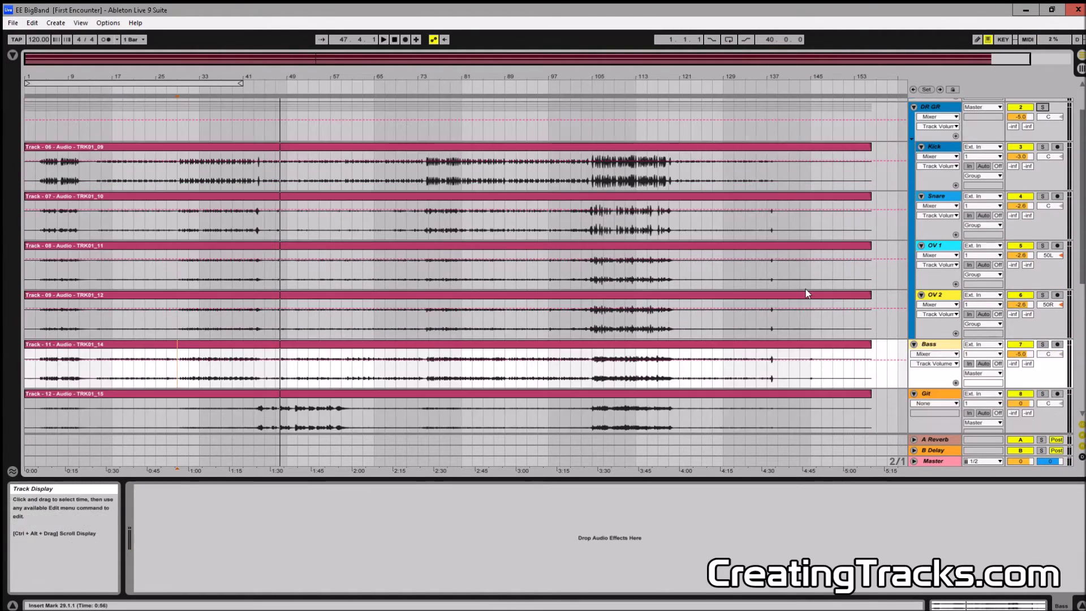
{"action": "scroll", "coordinate": [808, 293], "scroll_direction": "down", "scroll_amount": 4}
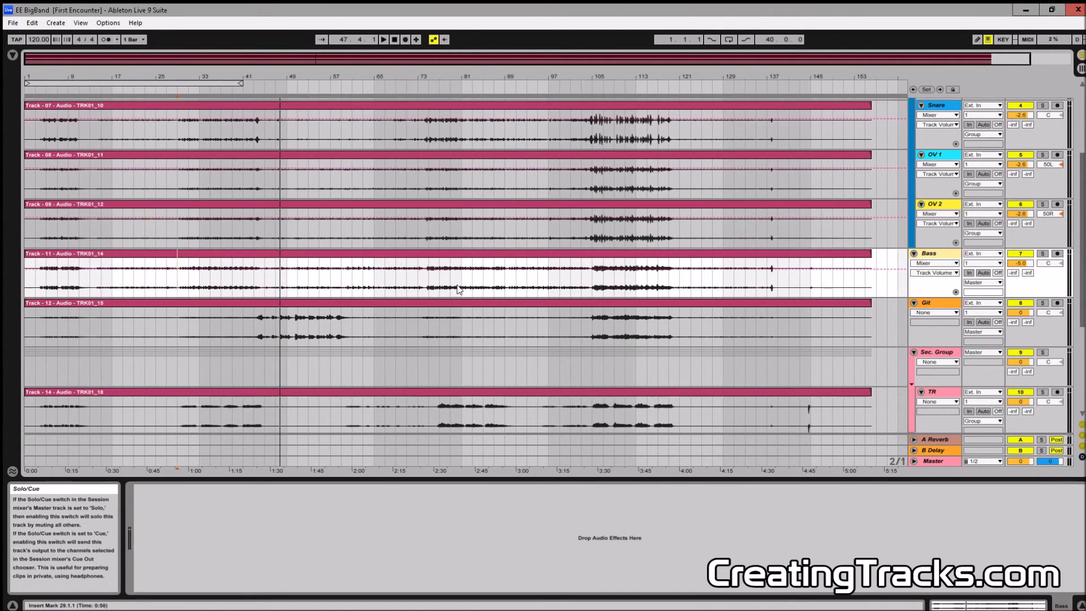
{"action": "key", "text": "Up"}
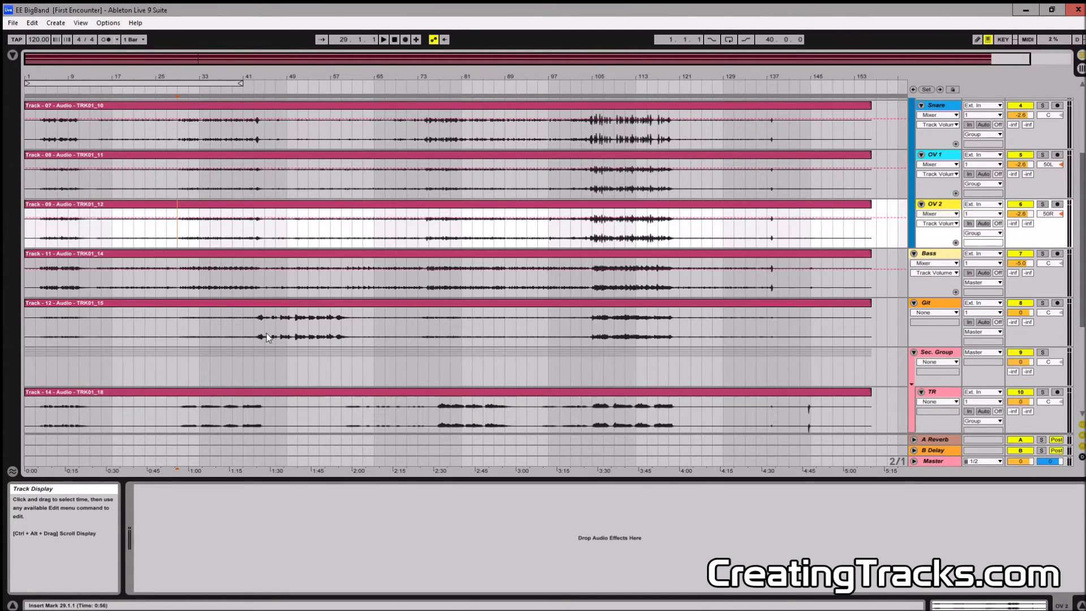
{"action": "scroll", "coordinate": [288, 335], "scroll_direction": "up", "scroll_amount": 3}
{"action": "key", "text": "space"}
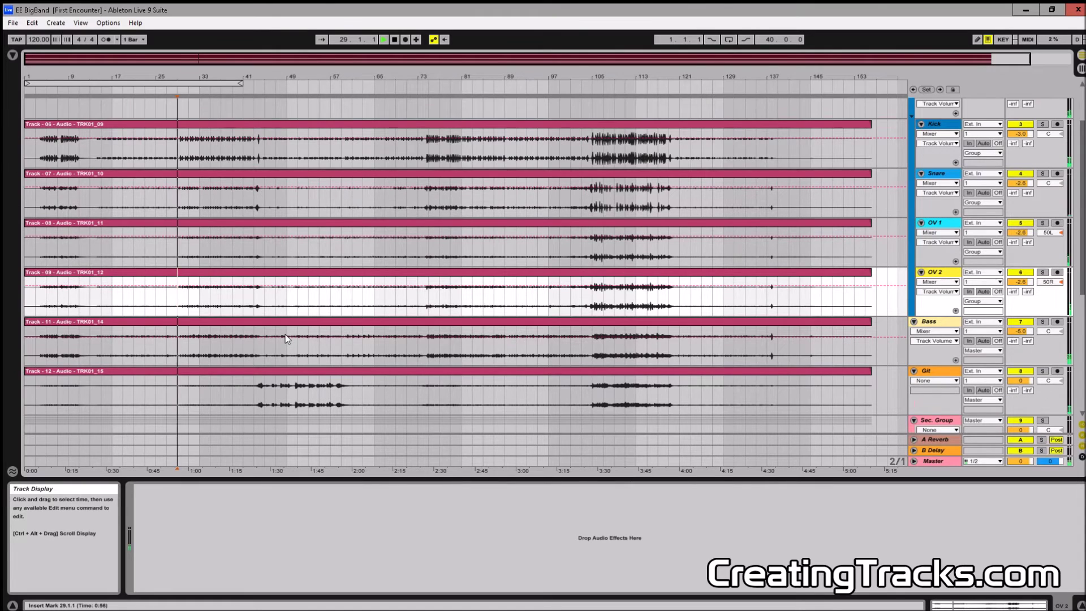
{"action": "scroll", "coordinate": [506, 300], "scroll_direction": "up", "scroll_amount": 2}
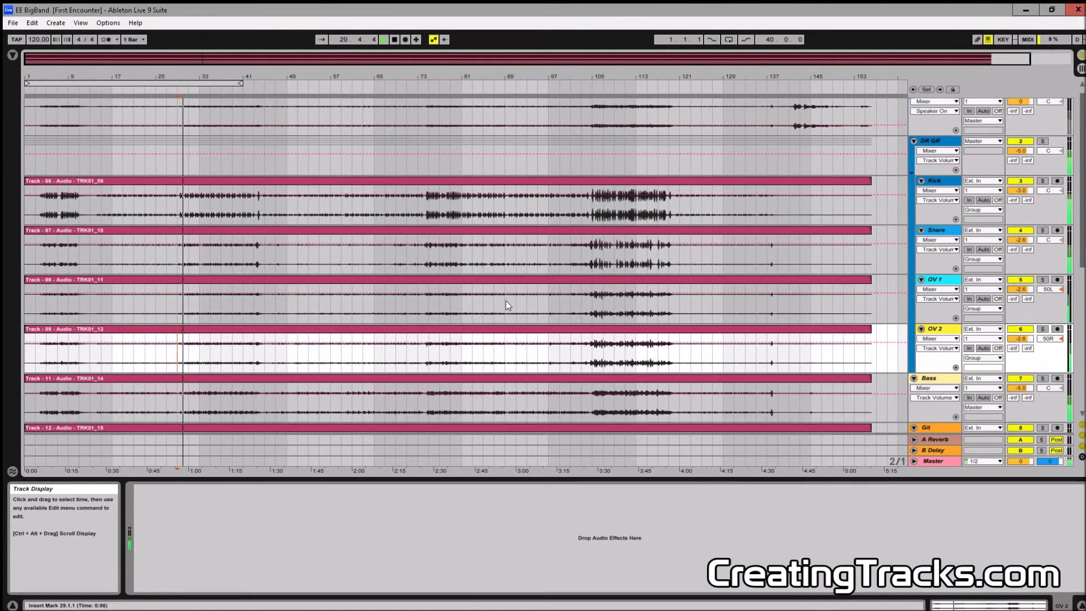
- While the mix plays, lower the Sec. Group's volume to -7.5 dB
{"action": "scroll", "coordinate": [507, 301], "scroll_direction": "down", "scroll_amount": 4}
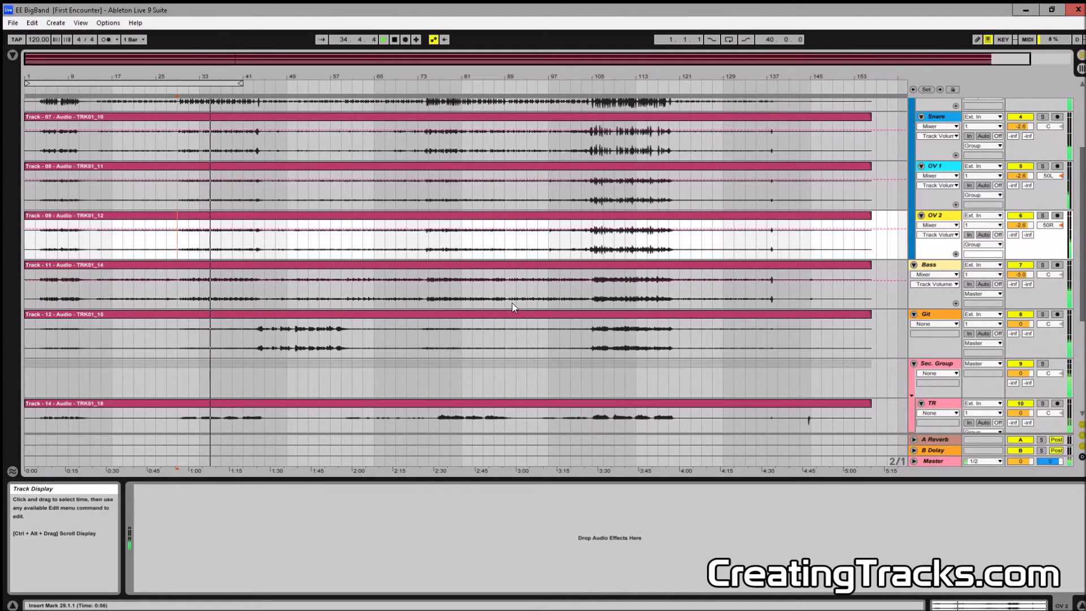
{"action": "left_click", "coordinate": [935, 365]}
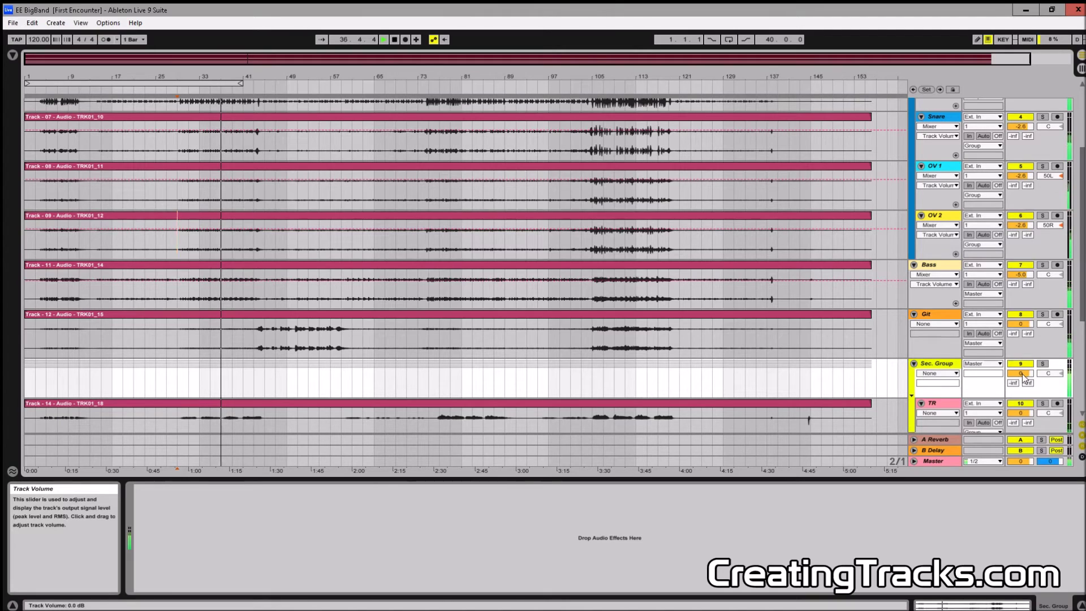
{"action": "left_click_drag", "start_coordinate": [1023, 374], "coordinate": [1023, 407]}
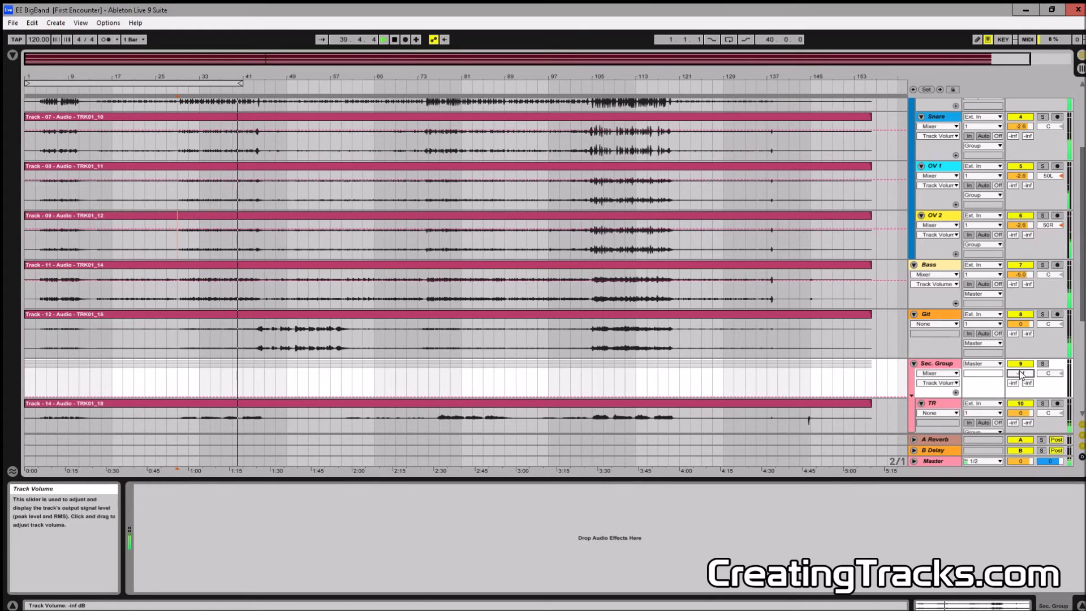
{"action": "left_click_drag", "start_coordinate": [1022, 375], "coordinate": [1022, 356]}
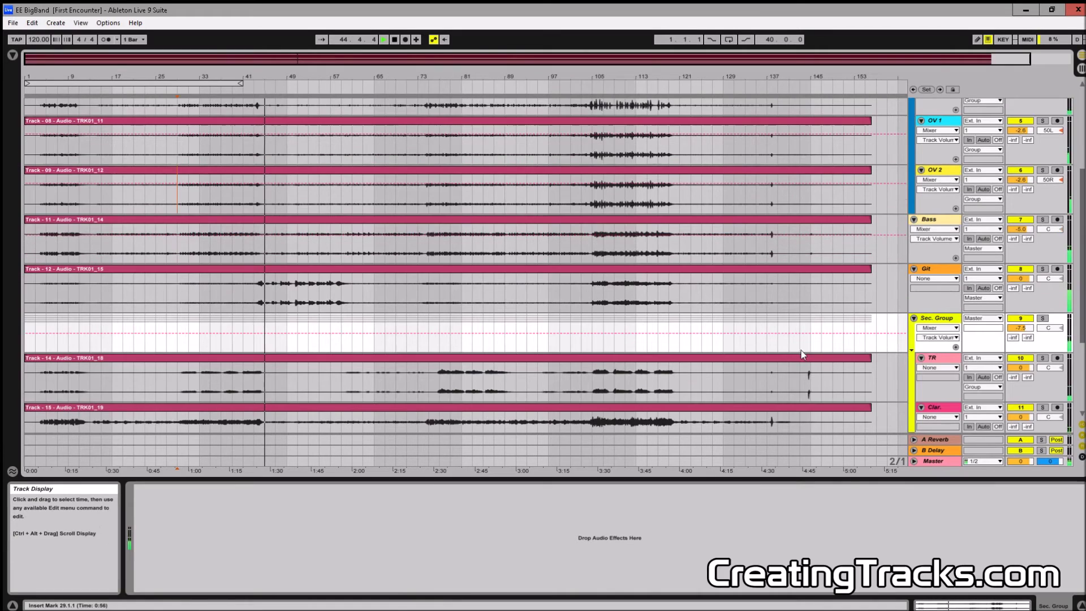
- Briefly solo the DR GR group during playback to hear the drums alone, and clear its solo
{"action": "scroll", "coordinate": [843, 359], "scroll_direction": "up", "scroll_amount": 3}
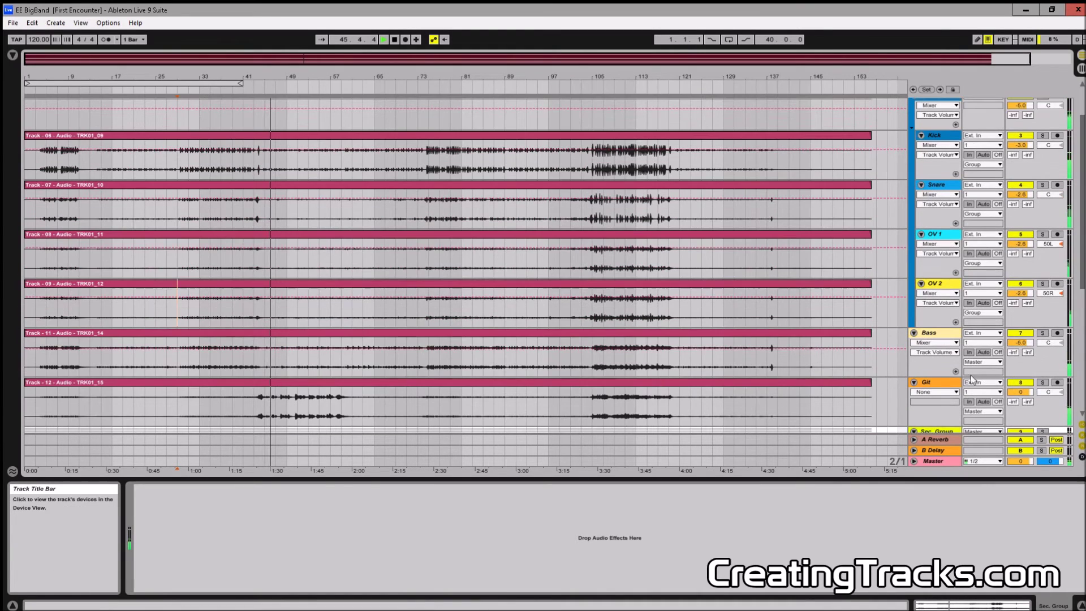
{"action": "scroll", "coordinate": [971, 375], "scroll_direction": "up", "scroll_amount": 2}
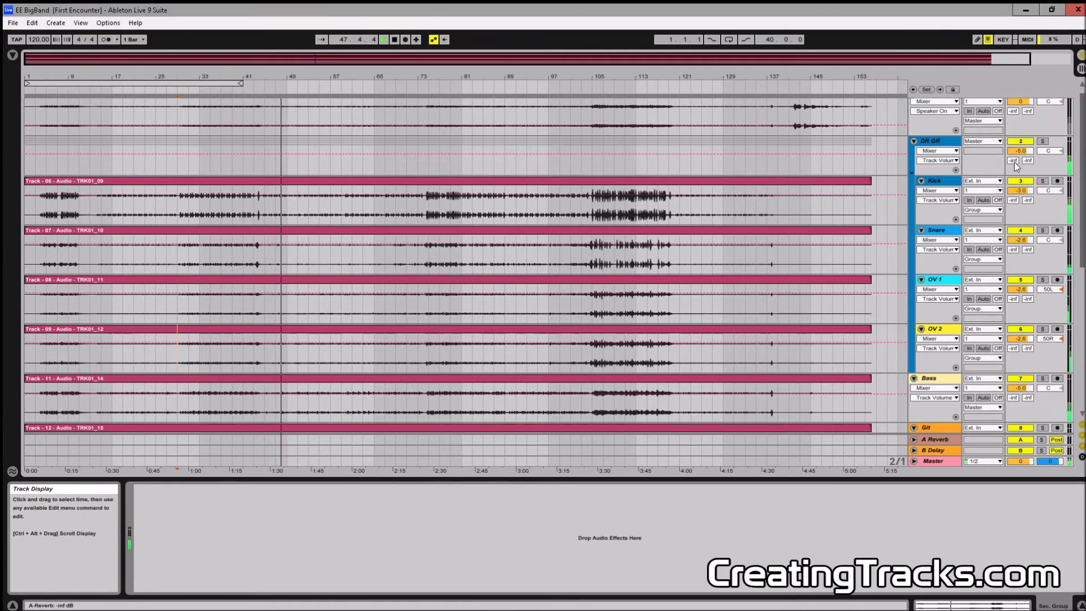
{"action": "left_click", "coordinate": [1044, 141]}
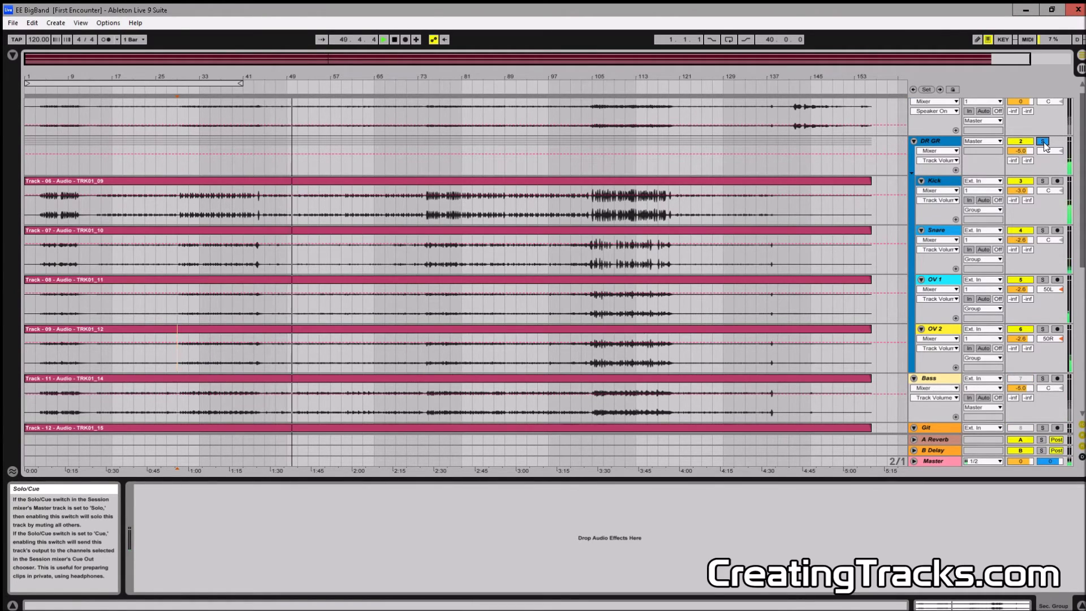
{"action": "left_click", "coordinate": [1044, 141]}
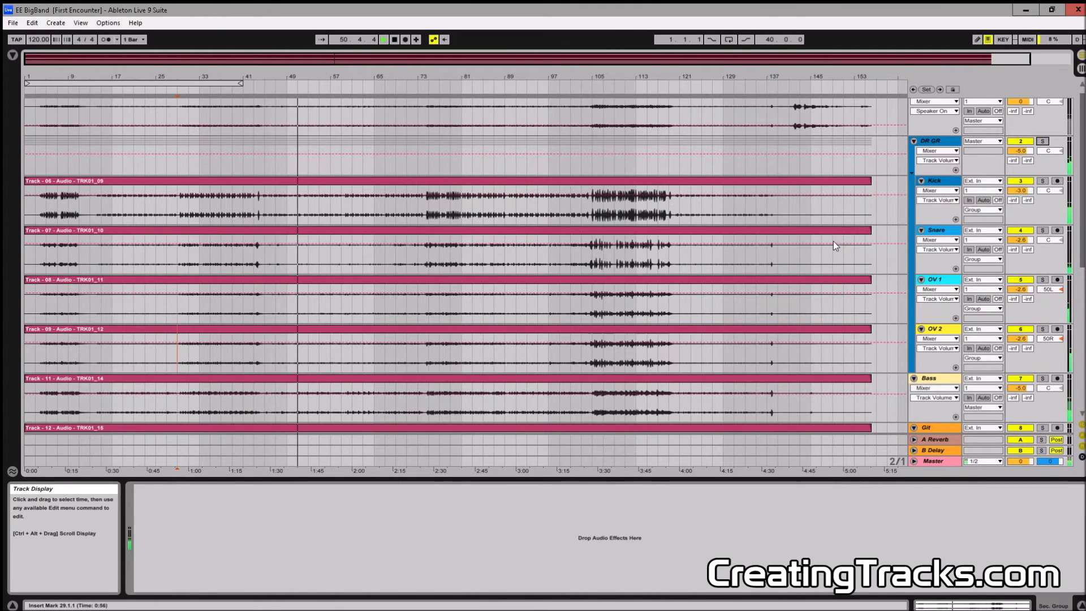
- Check the instrument tracks against each other while the whole mix plays, and stop playback
{"action": "scroll", "coordinate": [824, 242], "scroll_direction": "up", "scroll_amount": 1}
{"action": "scroll", "coordinate": [821, 244], "scroll_direction": "down", "scroll_amount": 3}
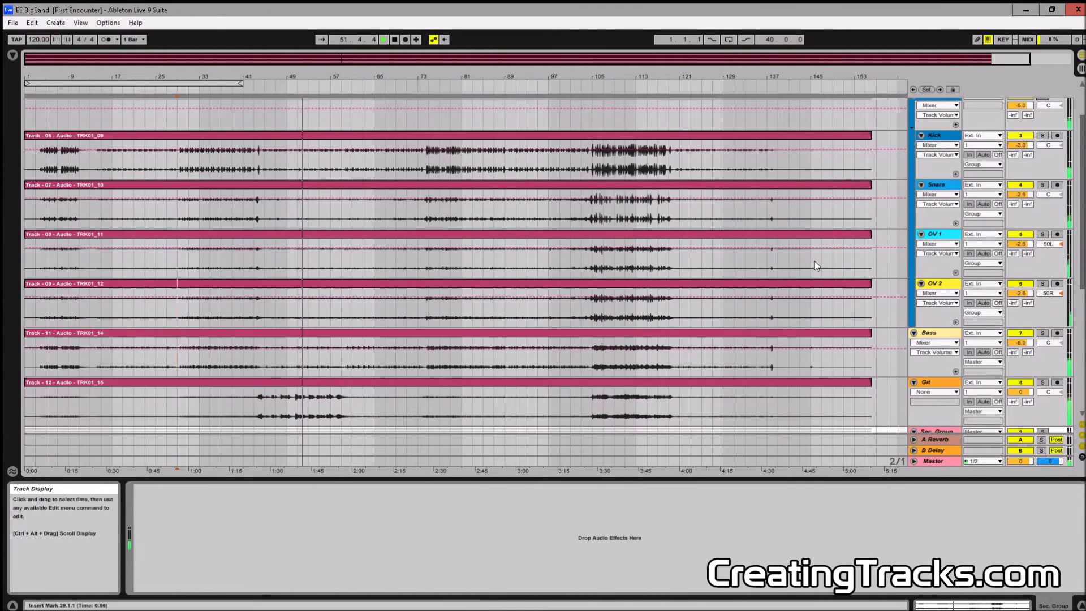
{"action": "scroll", "coordinate": [813, 265], "scroll_direction": "down", "scroll_amount": 5}
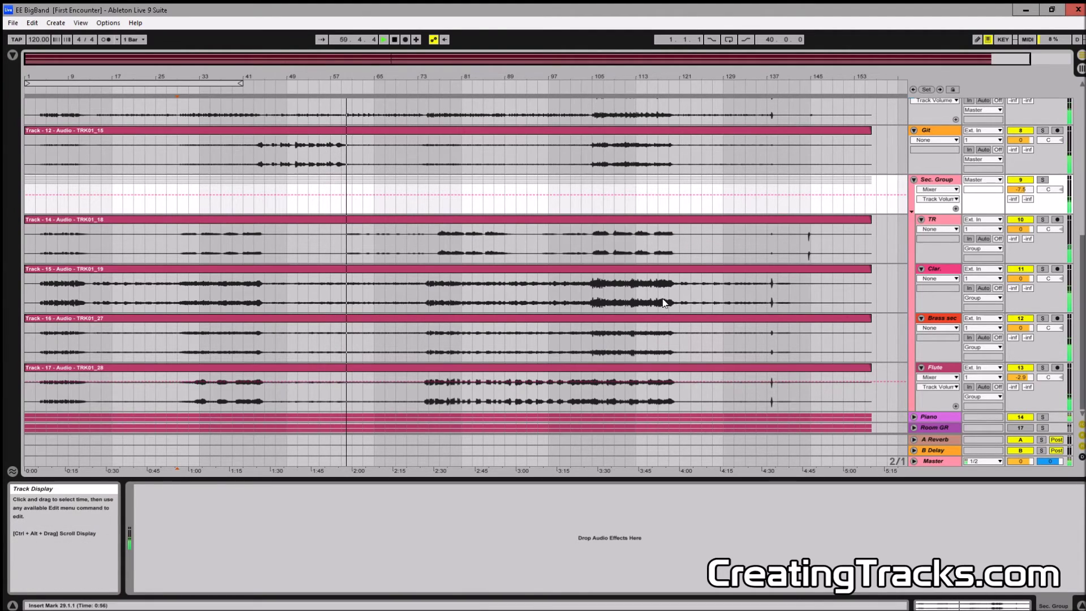
{"action": "scroll", "coordinate": [759, 294], "scroll_direction": "up", "scroll_amount": 10}
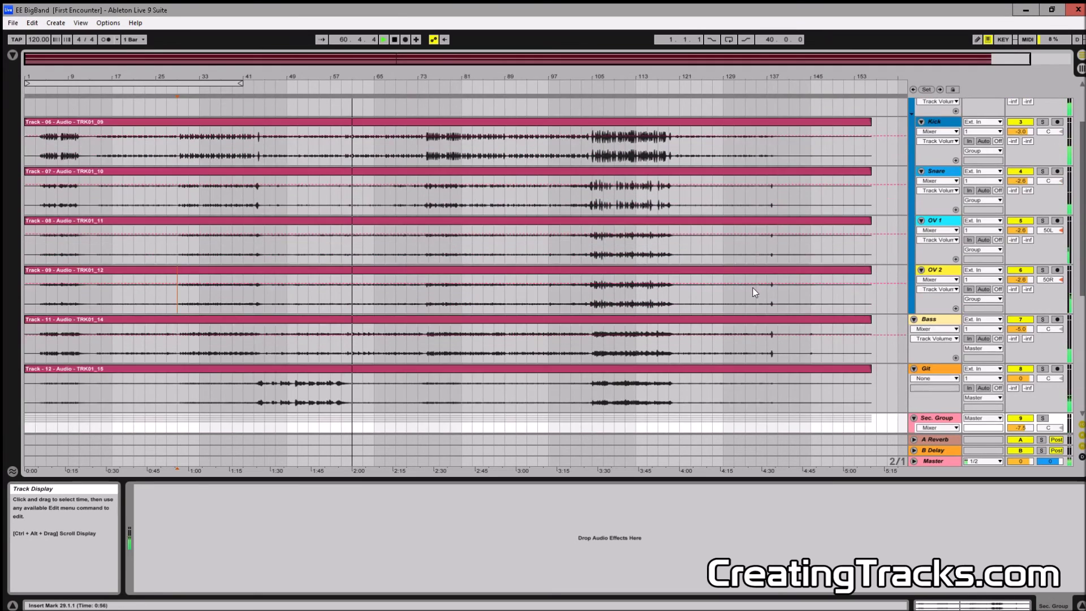
{"action": "scroll", "coordinate": [755, 292], "scroll_direction": "up", "scroll_amount": 5}
{"action": "key", "text": "space"}
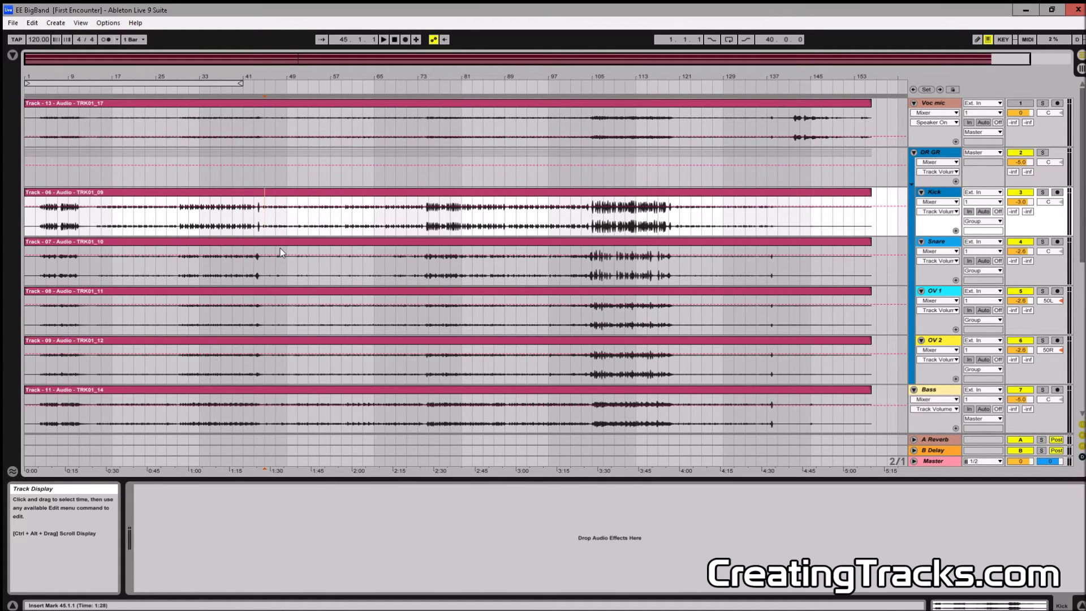
- Solo the Sec. Group, listen to it from bar 31, and clear its solo
{"action": "scroll", "coordinate": [442, 308], "scroll_direction": "down", "scroll_amount": 5}
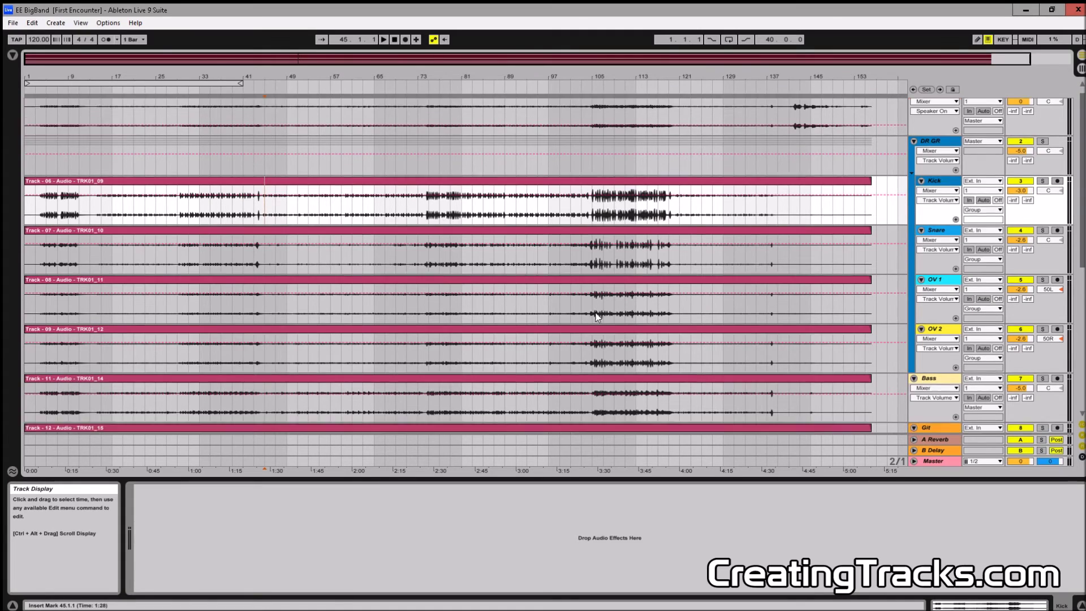
{"action": "scroll", "coordinate": [784, 274], "scroll_direction": "down", "scroll_amount": 1}
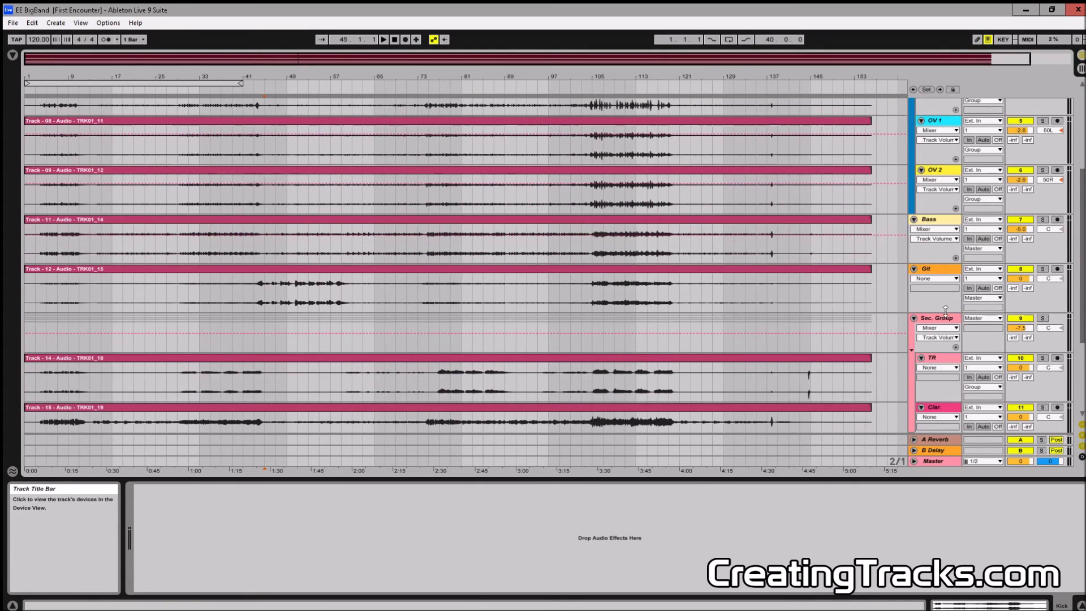
{"action": "left_click", "coordinate": [1034, 320]}
{"action": "left_click", "coordinate": [1043, 318]}
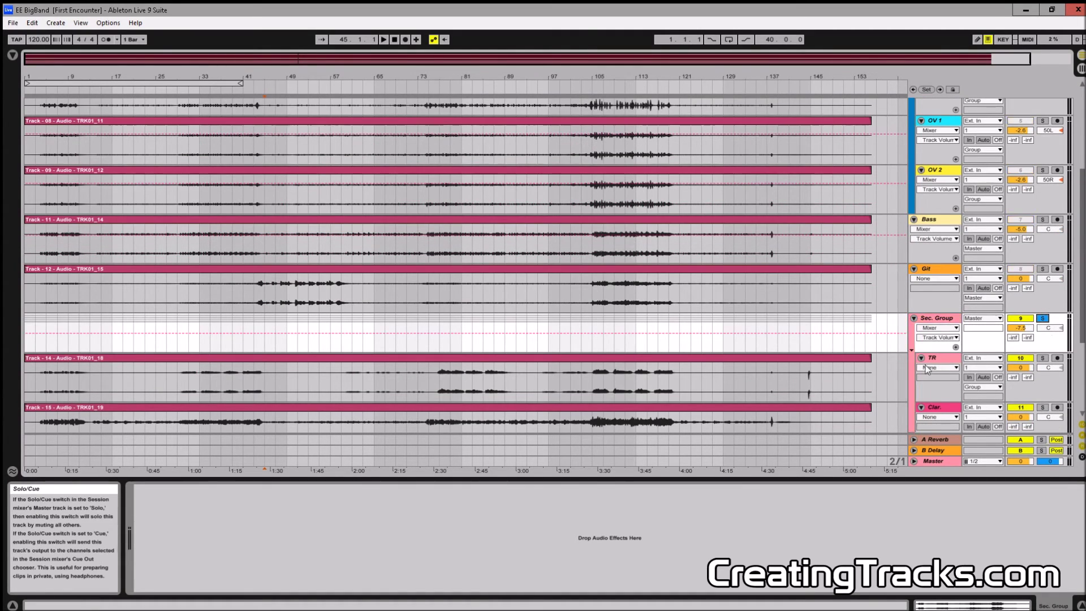
{"action": "scroll", "coordinate": [287, 369], "scroll_direction": "down", "scroll_amount": 1}
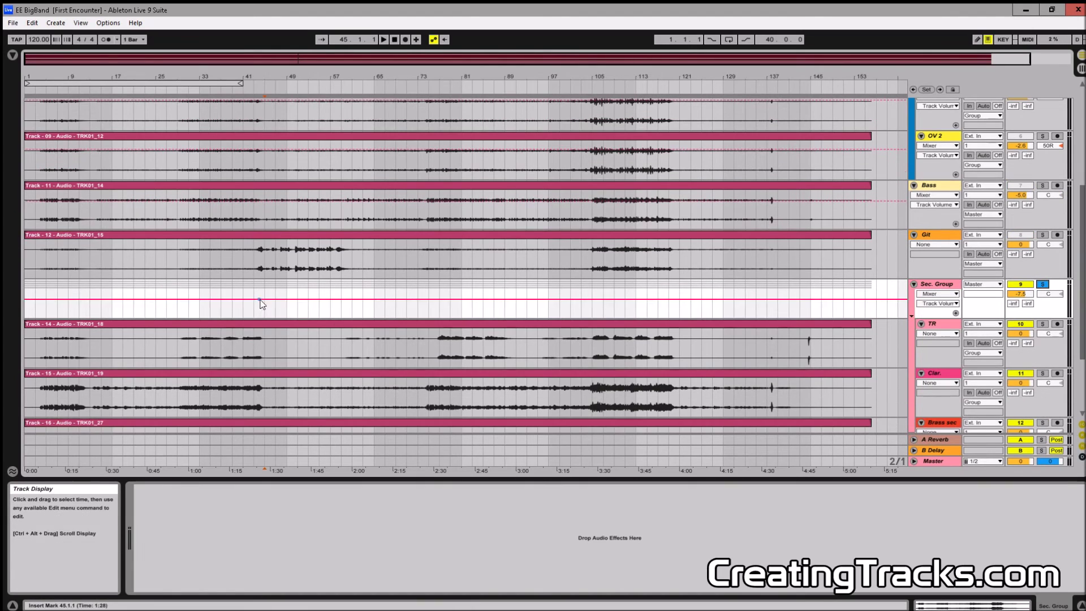
{"action": "left_click", "coordinate": [189, 297]}
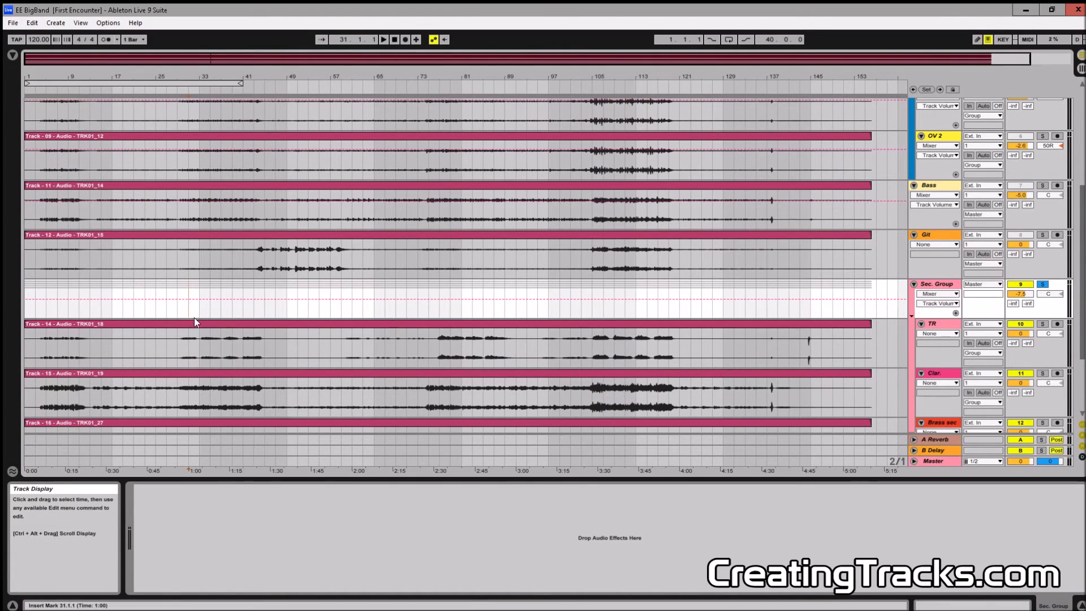
{"action": "key", "text": "space"}
{"action": "scroll", "coordinate": [319, 363], "scroll_direction": "down", "scroll_amount": 3}
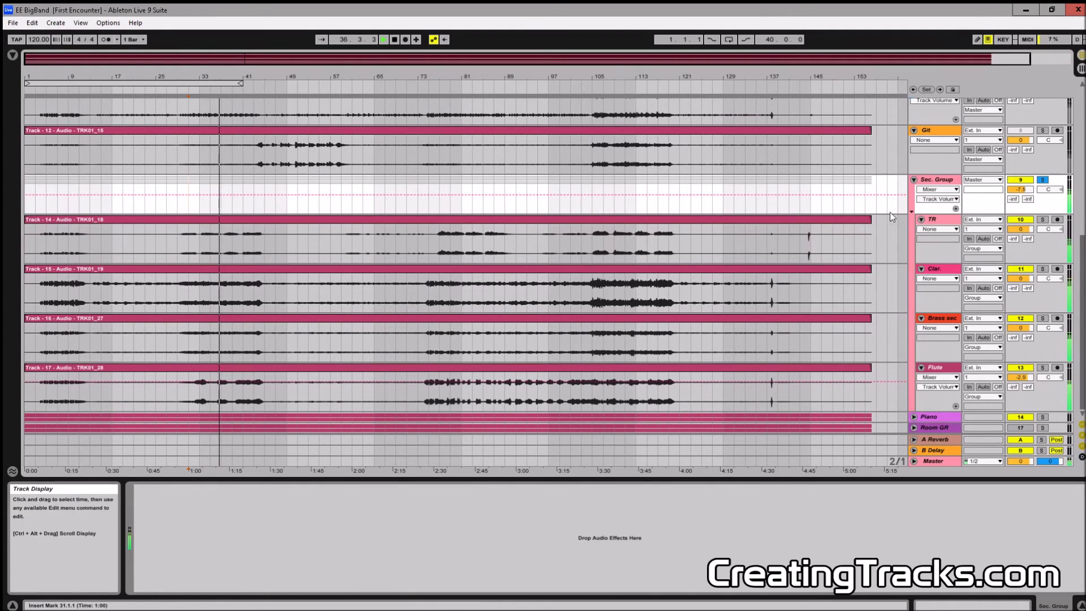
{"action": "left_click", "coordinate": [1043, 180]}
{"action": "scroll", "coordinate": [813, 240], "scroll_direction": "up", "scroll_amount": 2}
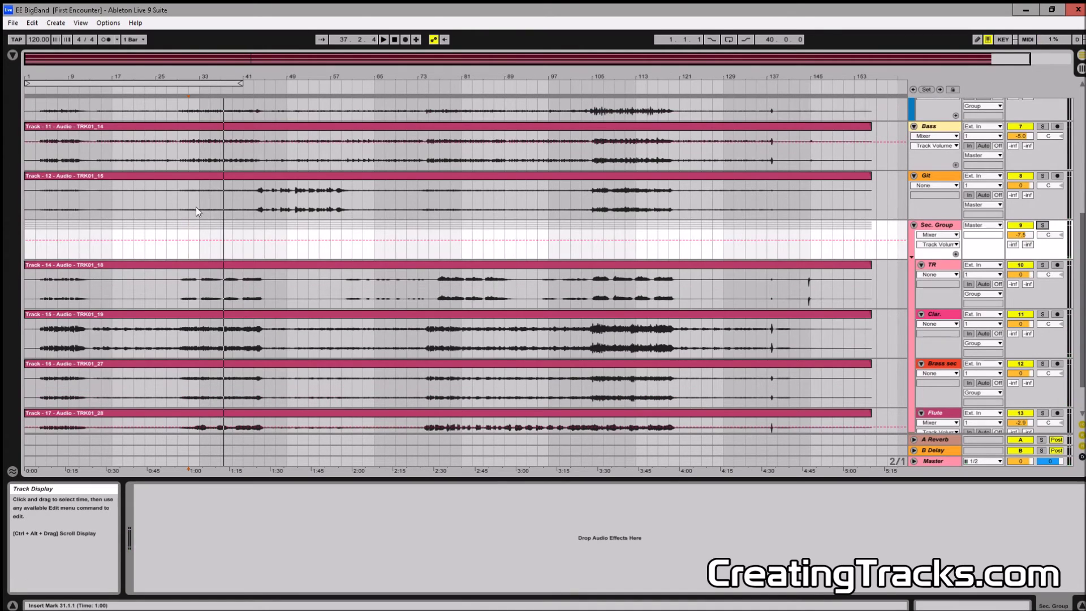
- Mute the Sec. Group and play the remaining active tracks from bar 29
{"action": "key", "text": "space"}
{"action": "left_click", "coordinate": [174, 201]}
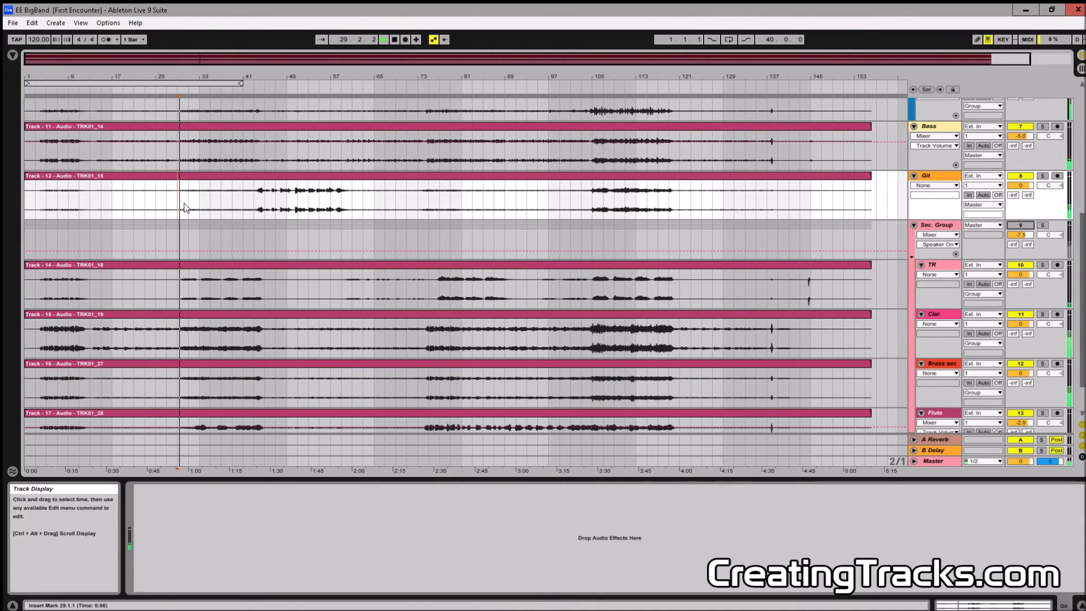
{"action": "scroll", "coordinate": [382, 240], "scroll_direction": "up", "scroll_amount": 3}
{"action": "scroll", "coordinate": [382, 245], "scroll_direction": "up", "scroll_amount": 3}
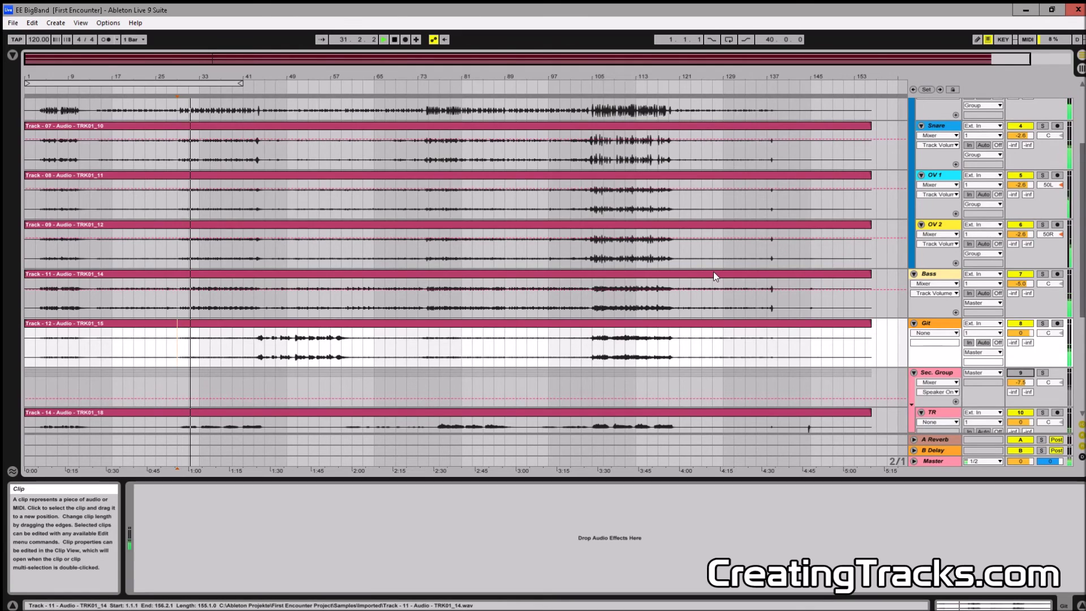
- Unfold the Piano group to show its two piano tracks, and mute the whole group
{"action": "scroll", "coordinate": [714, 273], "scroll_direction": "down", "scroll_amount": 7}
{"action": "scroll", "coordinate": [723, 270], "scroll_direction": "down", "scroll_amount": 2}
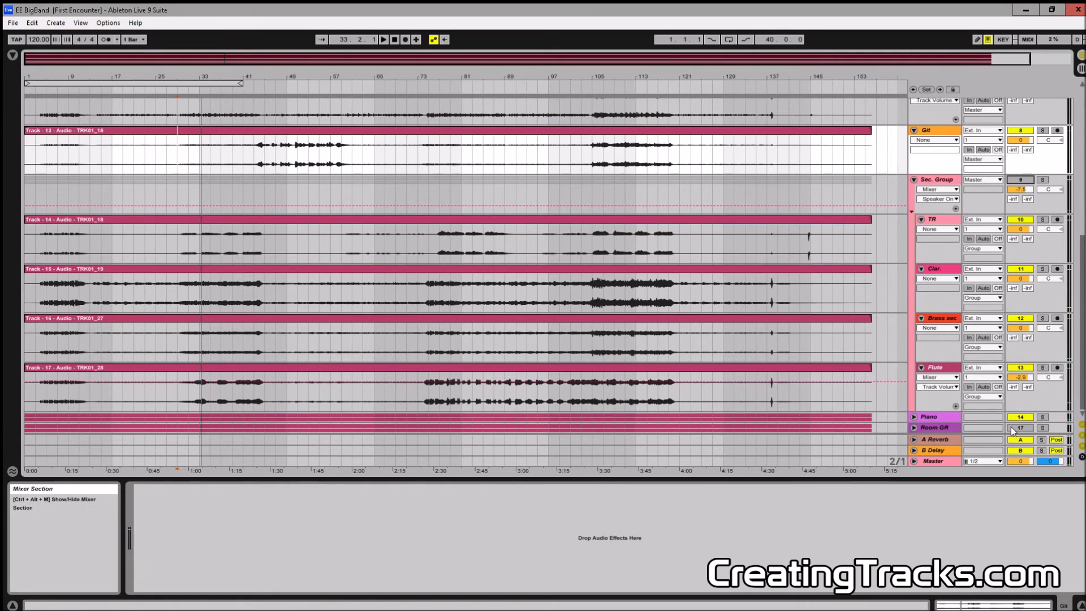
{"action": "left_click", "coordinate": [915, 417]}
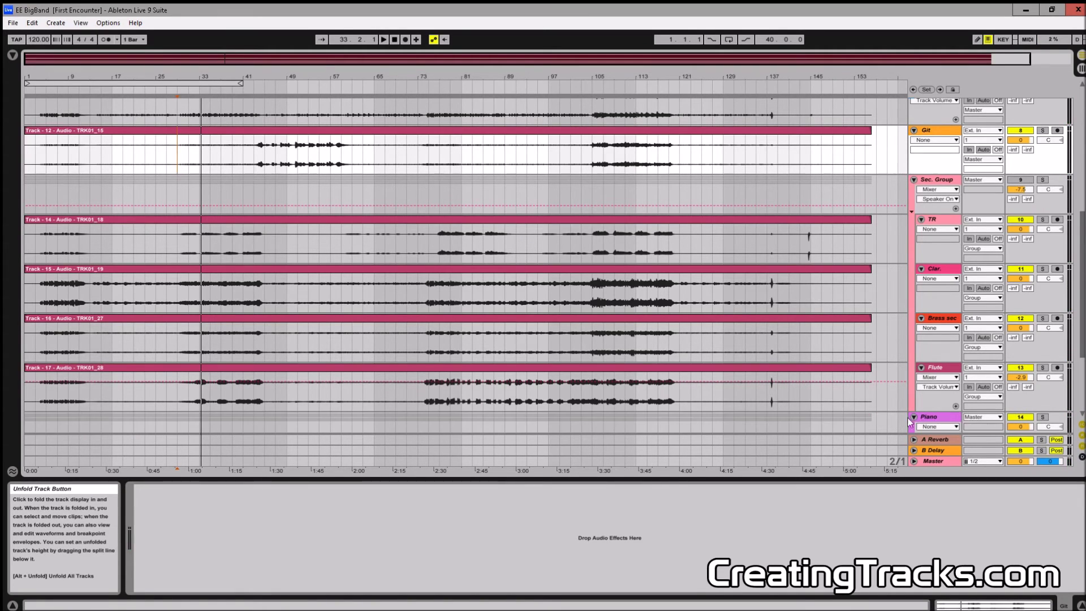
{"action": "scroll", "coordinate": [847, 385], "scroll_direction": "down", "scroll_amount": 4}
{"action": "scroll", "coordinate": [860, 379], "scroll_direction": "down", "scroll_amount": 1}
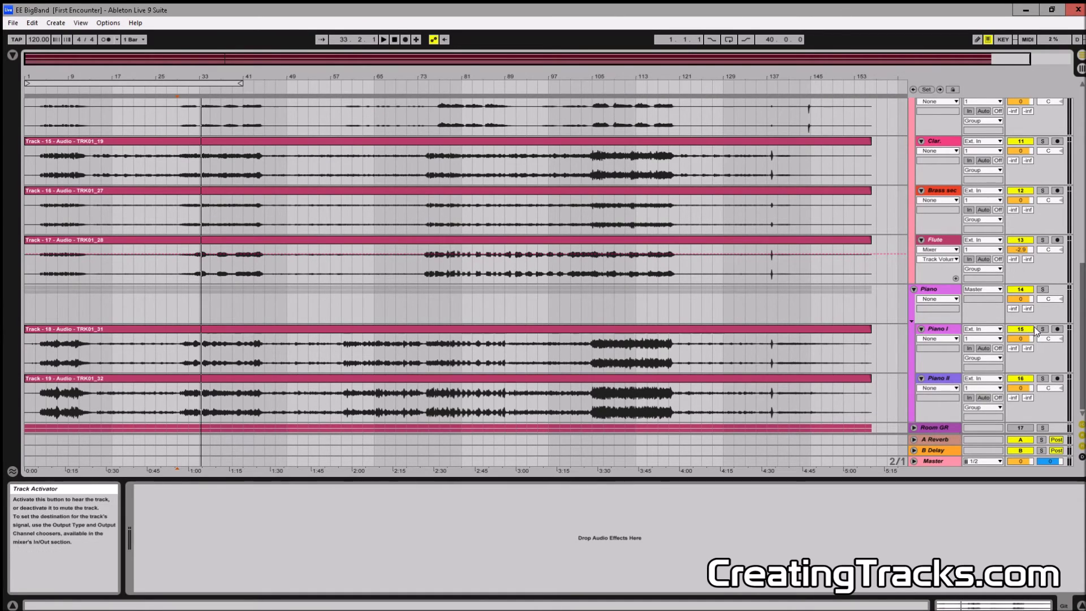
{"action": "left_click", "coordinate": [1021, 291]}
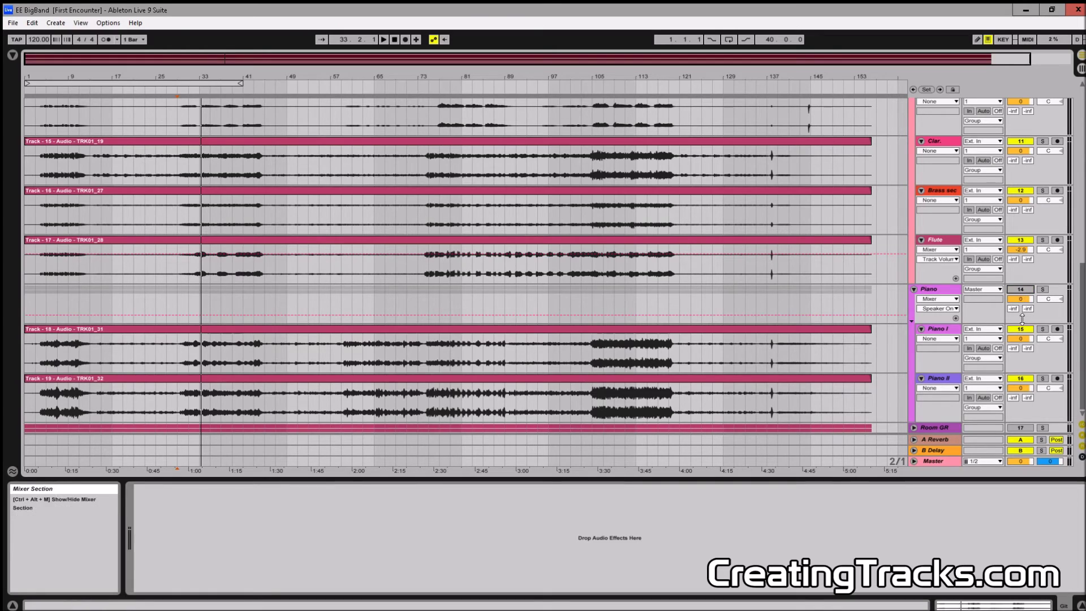
- Play the mix with the Piano group muted, stop playback, and place the insert mark at bar 29
{"action": "key", "text": "space"}
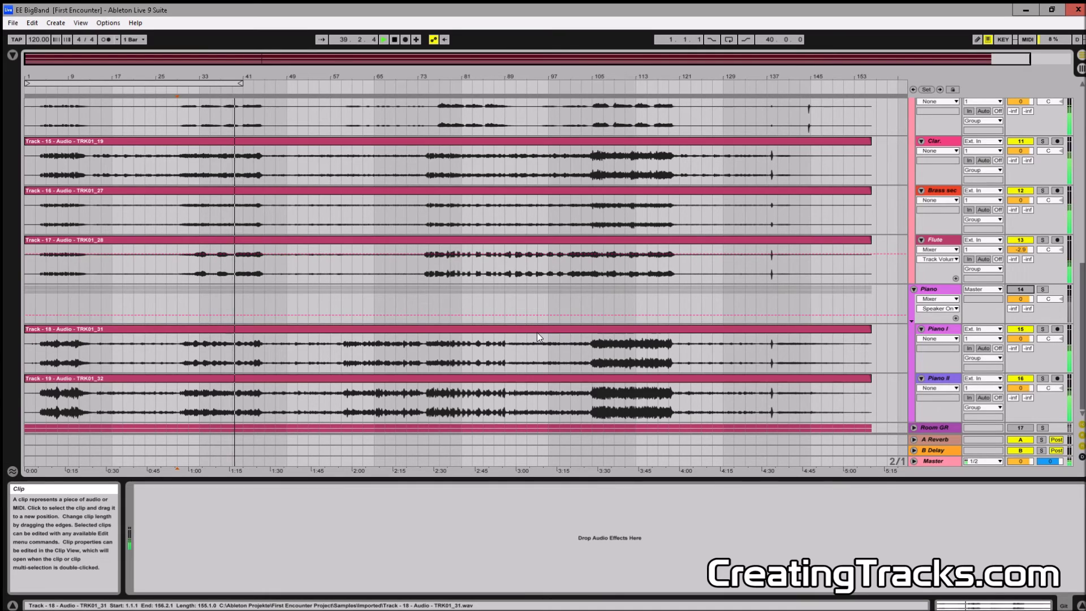
{"action": "key", "text": "space"}
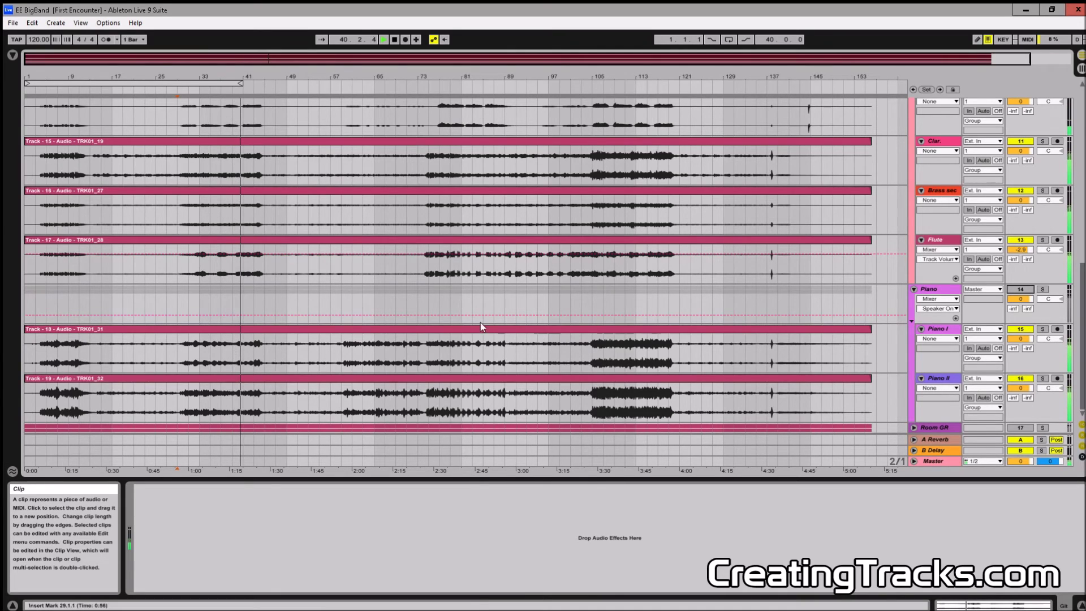
{"action": "left_click", "coordinate": [175, 261]}
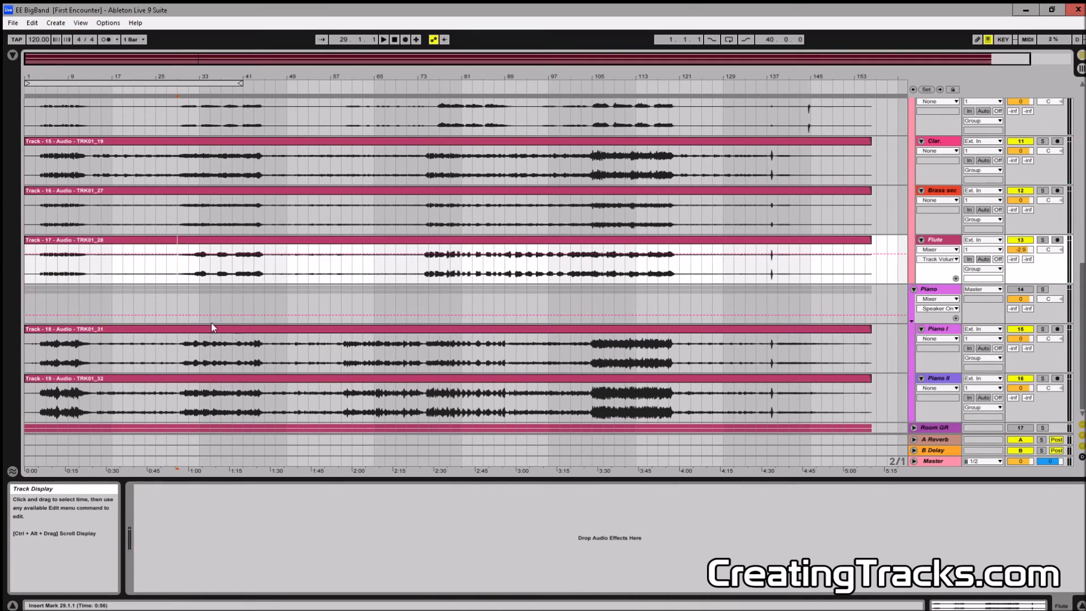
- Unmute the Piano group, play from bar 29, and lower the group's volume to -5.0 dB
{"action": "left_click", "coordinate": [1025, 292]}
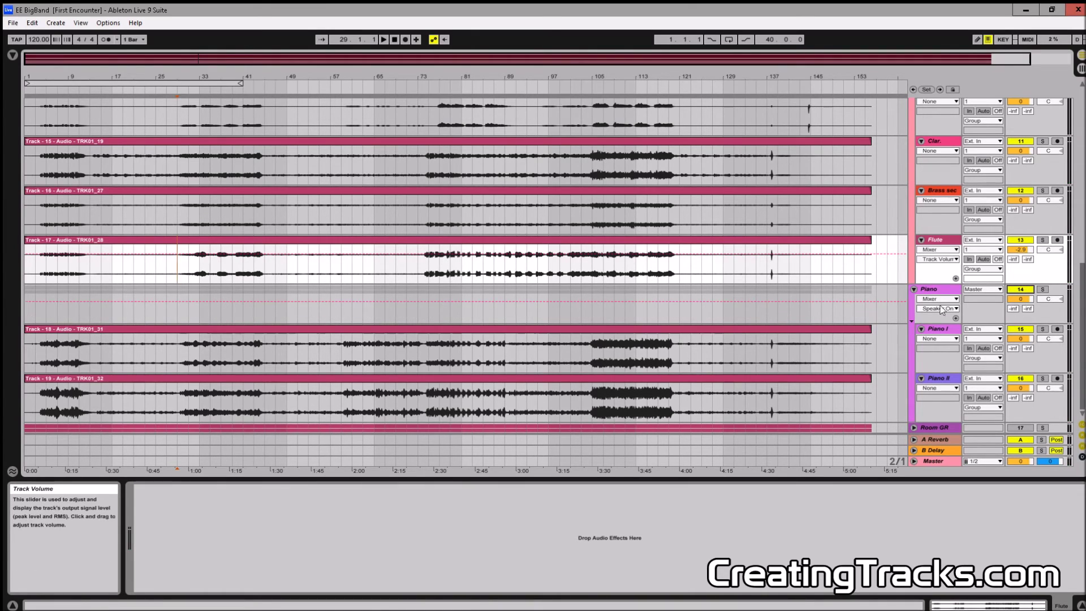
{"action": "key", "text": "space"}
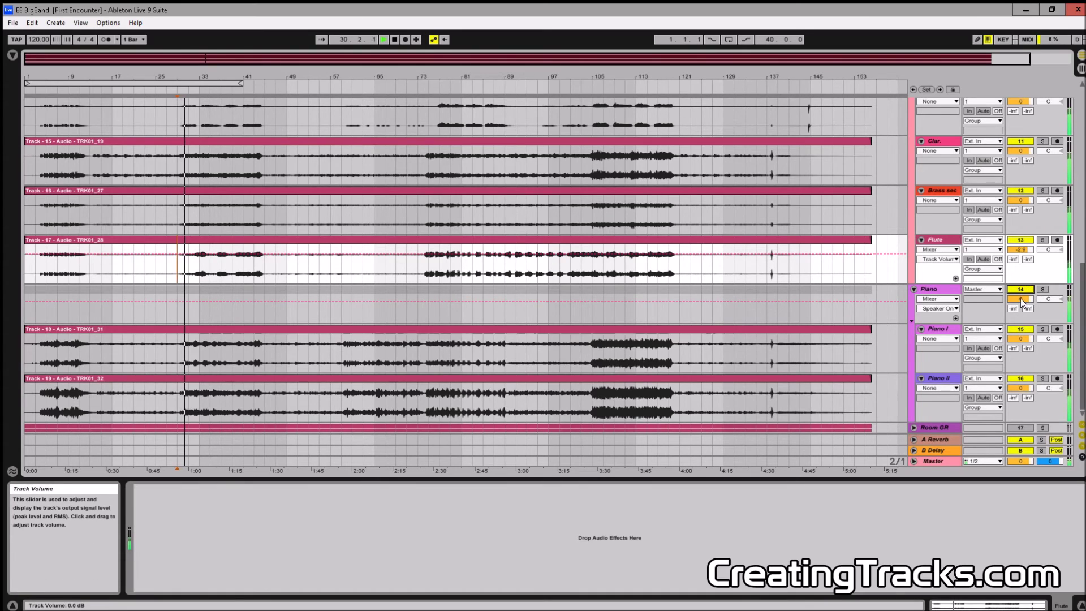
{"action": "left_click_drag", "start_coordinate": [1024, 299], "coordinate": [1024, 327]}
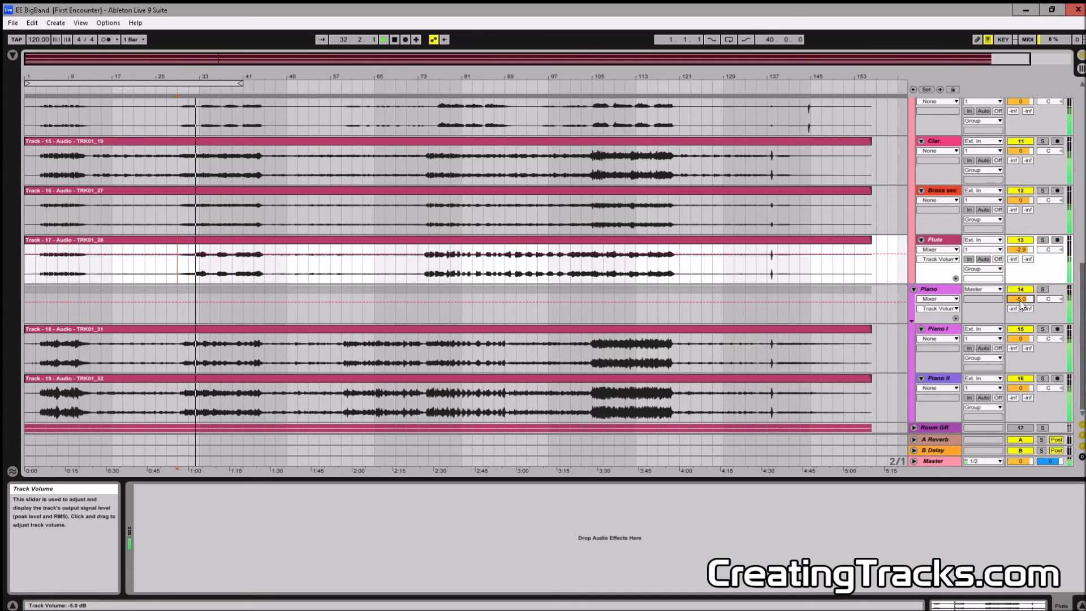
- Raise the DR GR drum group's volume to -2.6 dB in the Session mixer, and return to the arrangement
{"action": "key", "text": "Tab"}
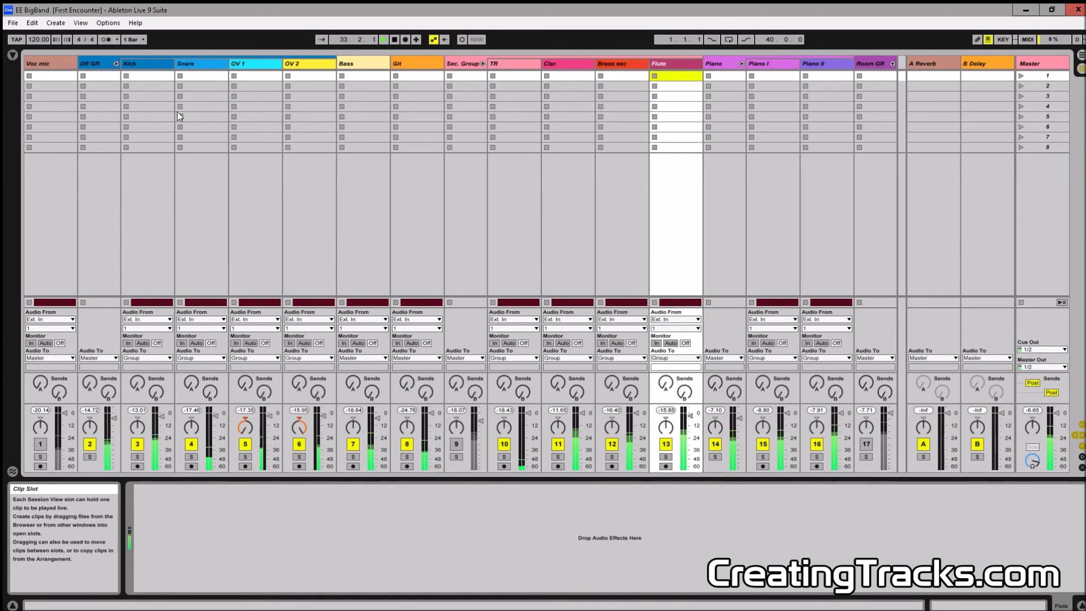
{"action": "left_click", "coordinate": [93, 63]}
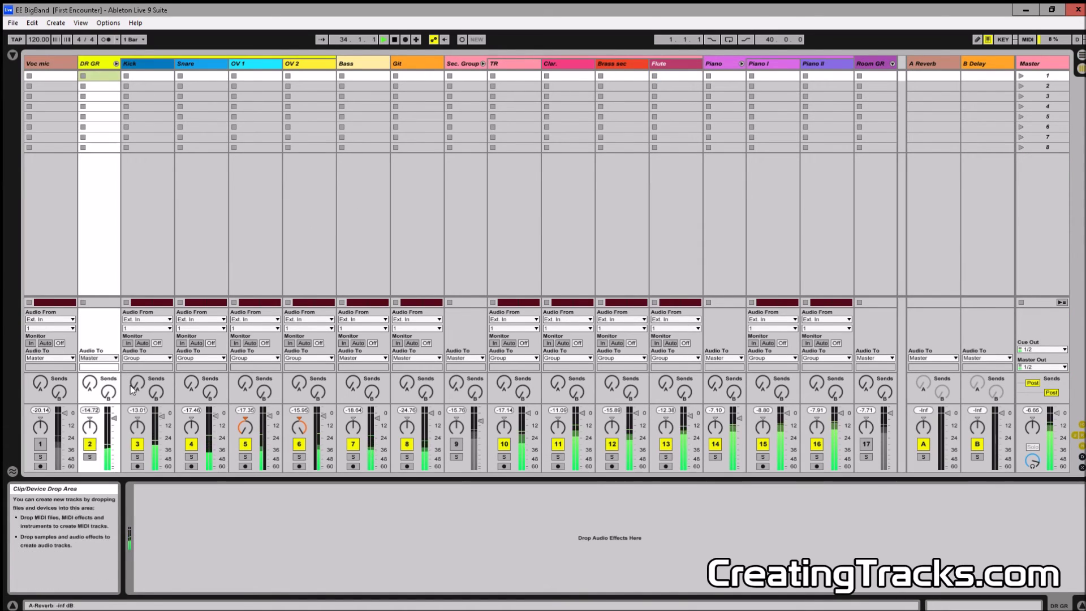
{"action": "left_click", "coordinate": [114, 418]}
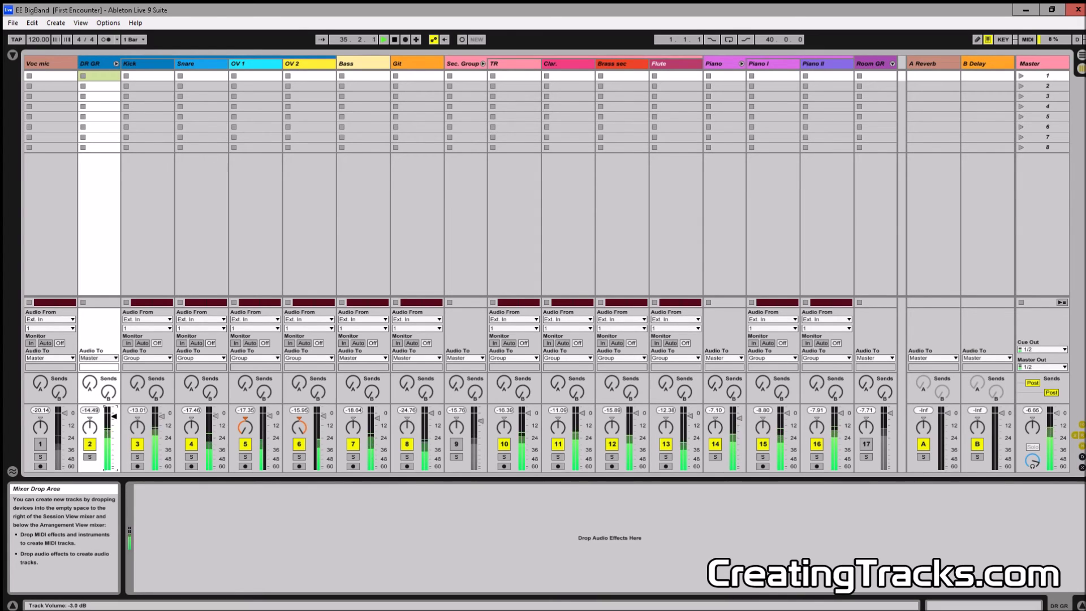
{"action": "left_click_drag", "start_coordinate": [114, 417], "coordinate": [114, 416]}
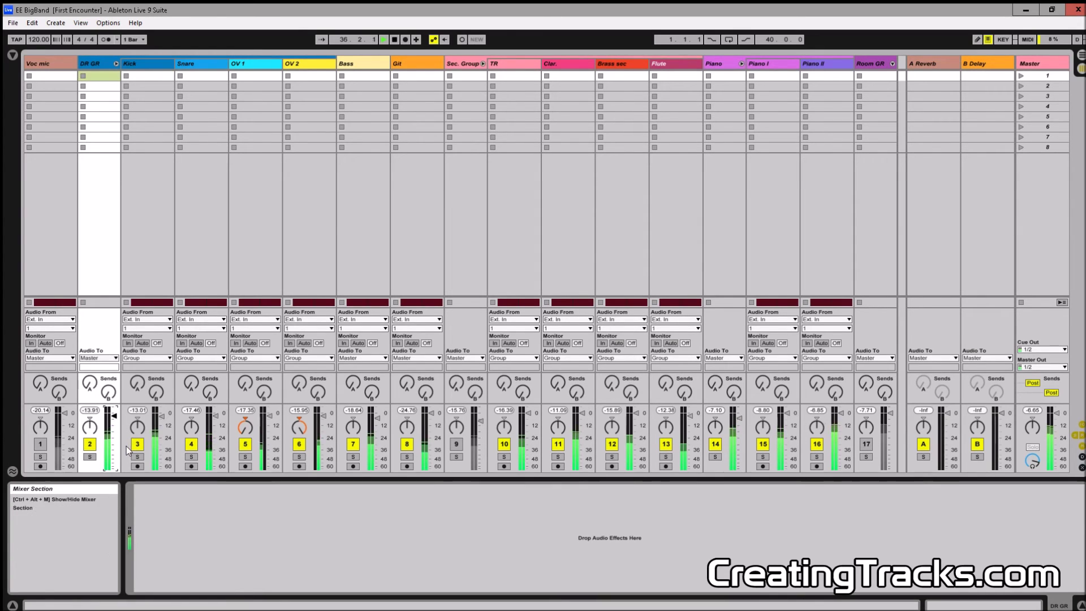
{"action": "key", "text": "Tab"}
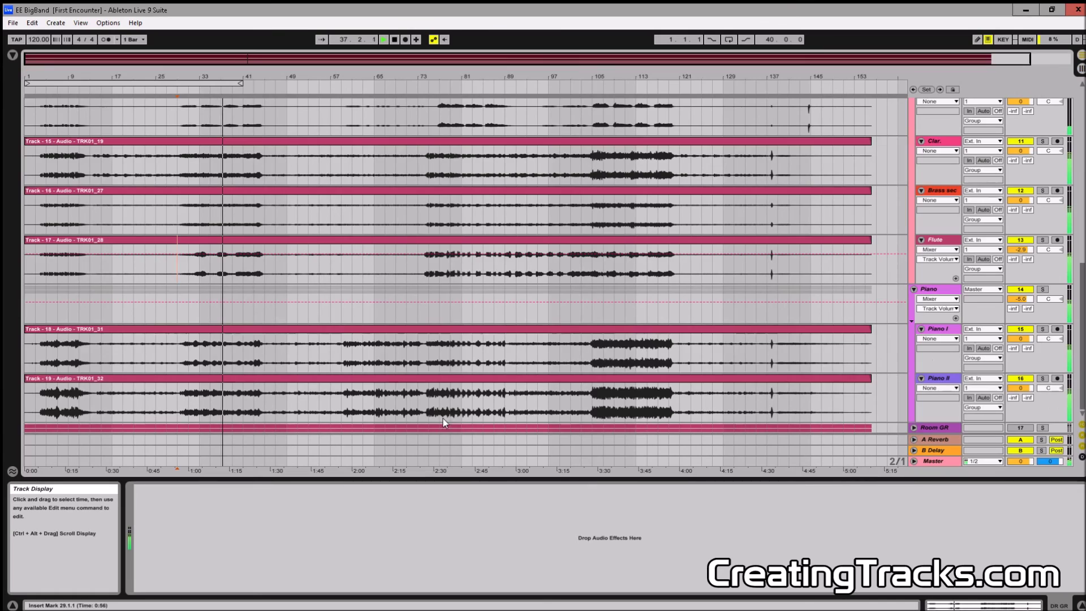
- Look over the tracks during playback, stop, and place the insert mark at bar 29 on Piano I
{"action": "scroll", "coordinate": [185, 271], "scroll_direction": "up", "scroll_amount": 6}
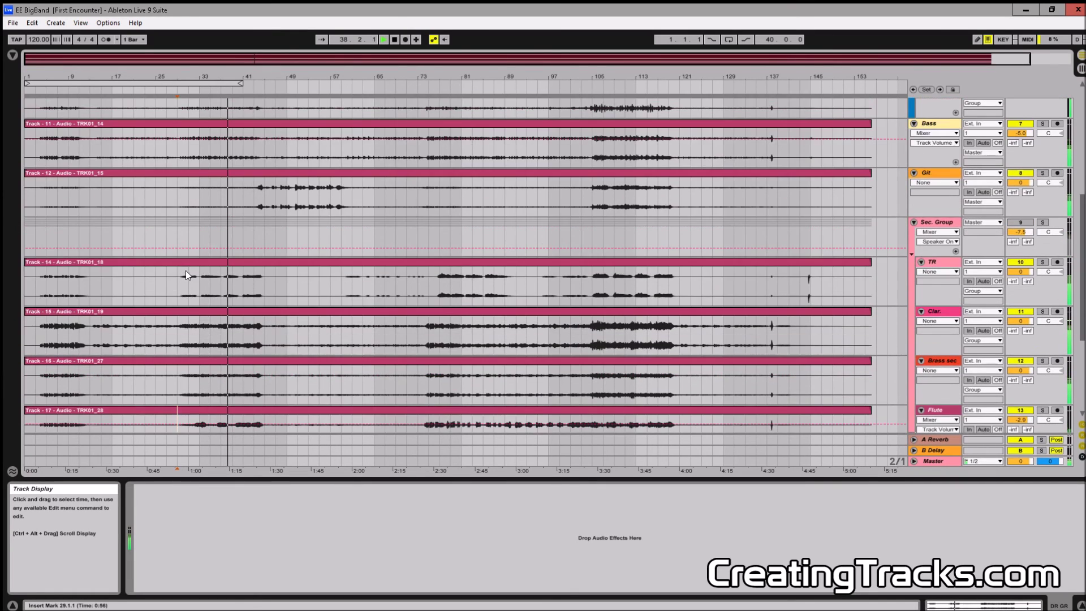
{"action": "scroll", "coordinate": [188, 276], "scroll_direction": "down", "scroll_amount": 6}
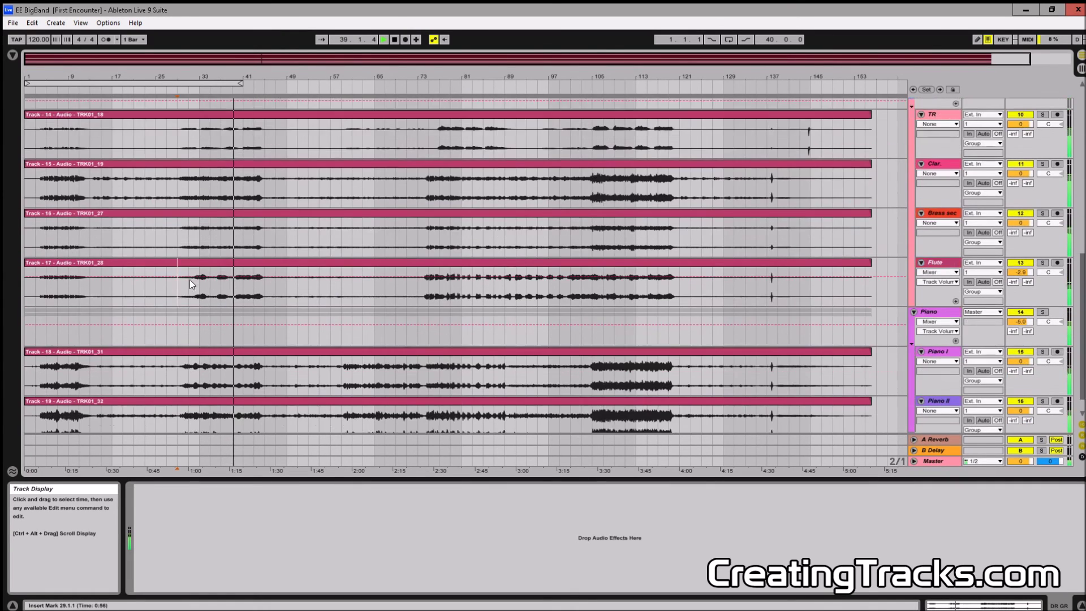
{"action": "key", "text": "space"}
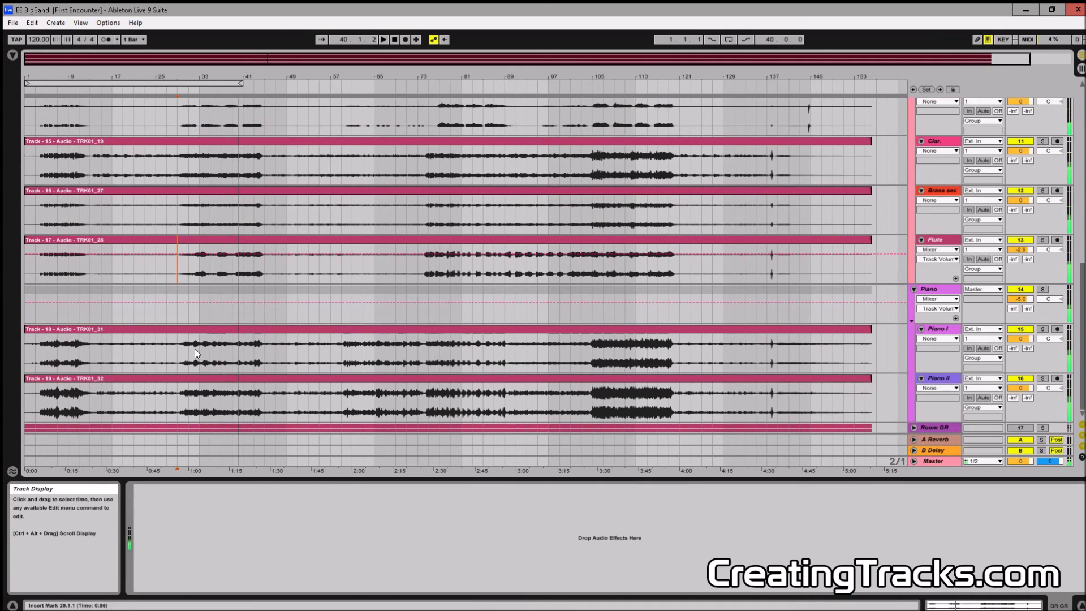
{"action": "left_click", "coordinate": [178, 350]}
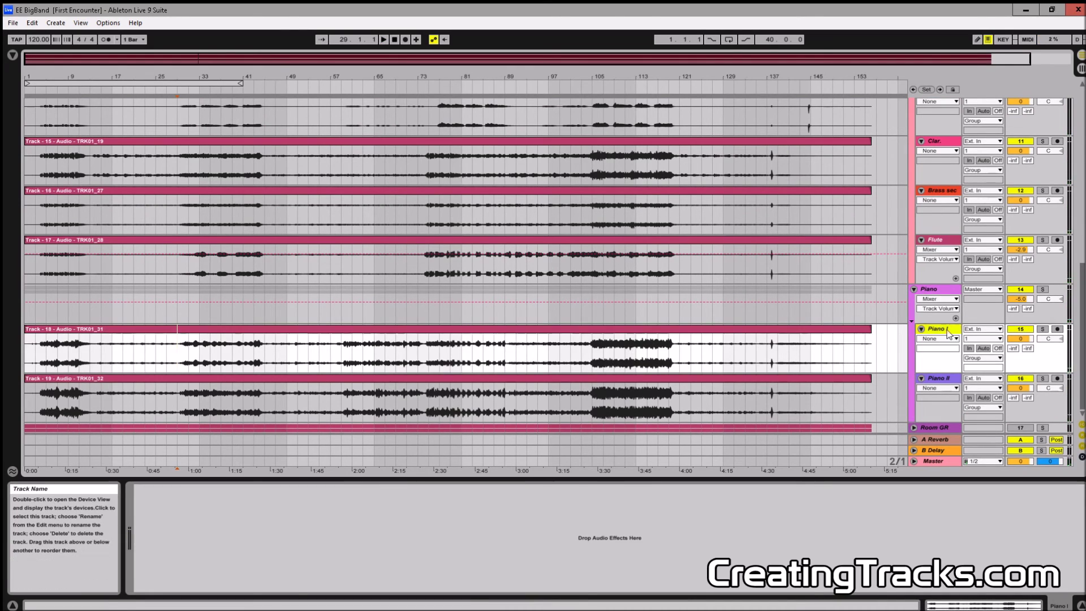
- Solo the Piano group and, while it plays, pan Piano I to 50L and Piano II to 50R
{"action": "left_click", "coordinate": [1044, 289]}
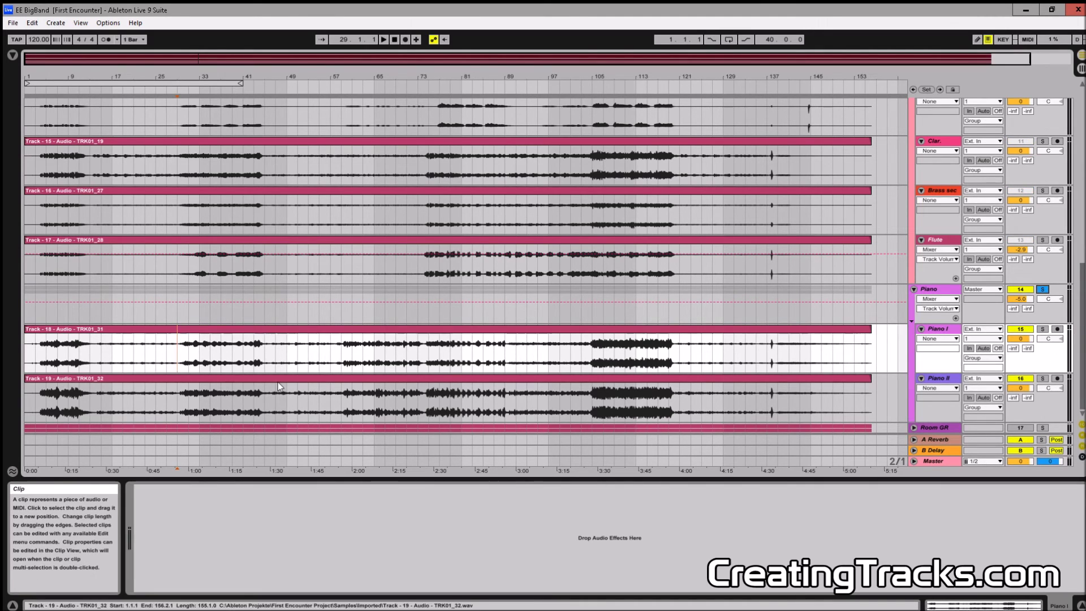
{"action": "key", "text": "space"}
{"action": "key", "text": "Tab"}
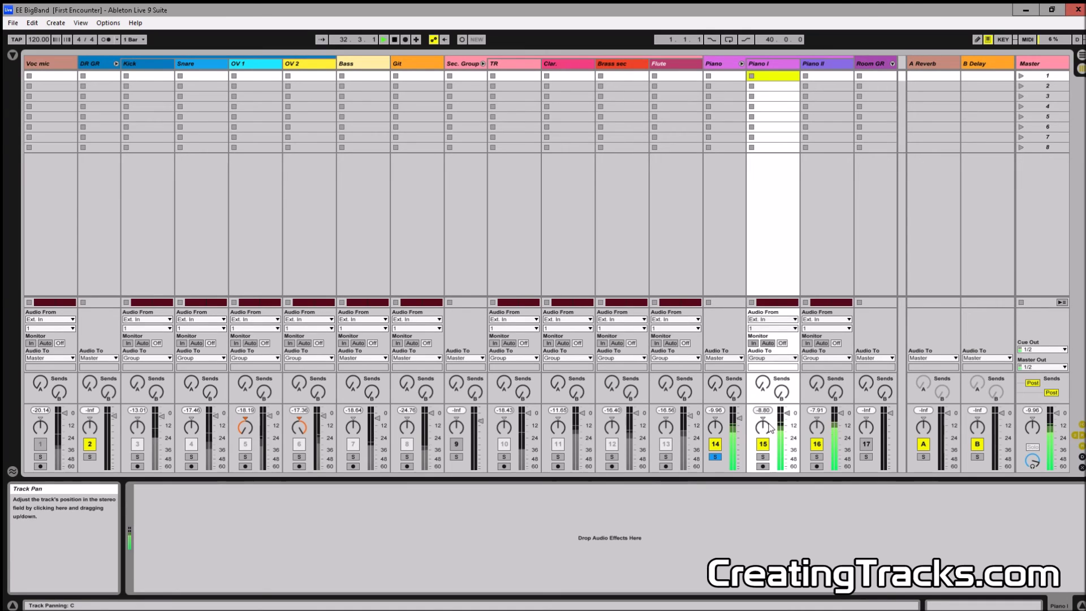
{"action": "left_click_drag", "start_coordinate": [762, 426], "coordinate": [774, 399]}
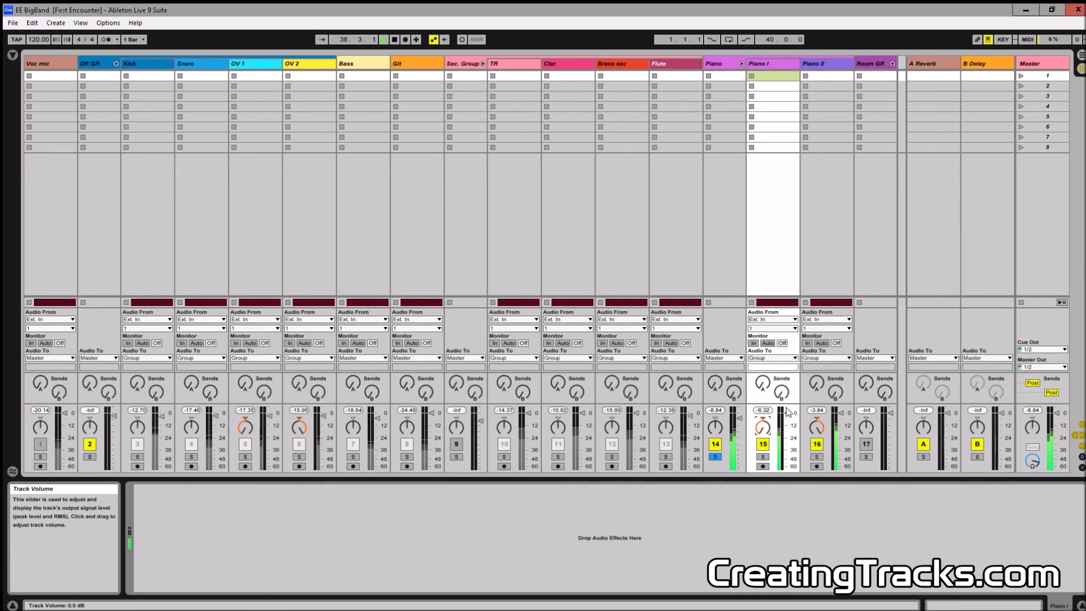
{"action": "key", "text": "Tab"}
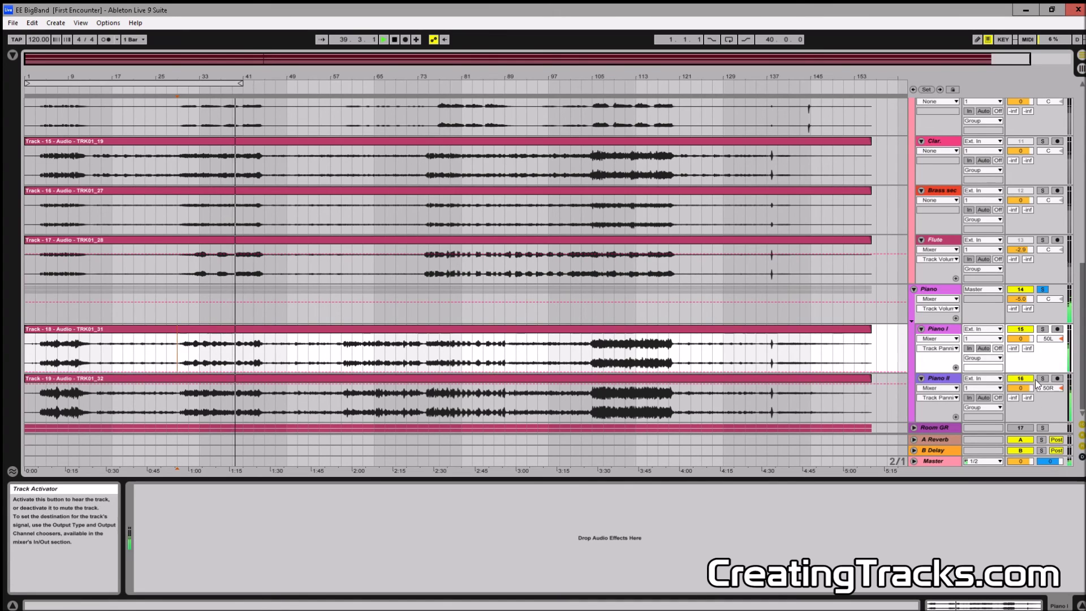
- Clear the Piano group's solo and listen to the panned pianos within the full mix
{"action": "left_click", "coordinate": [1043, 289]}
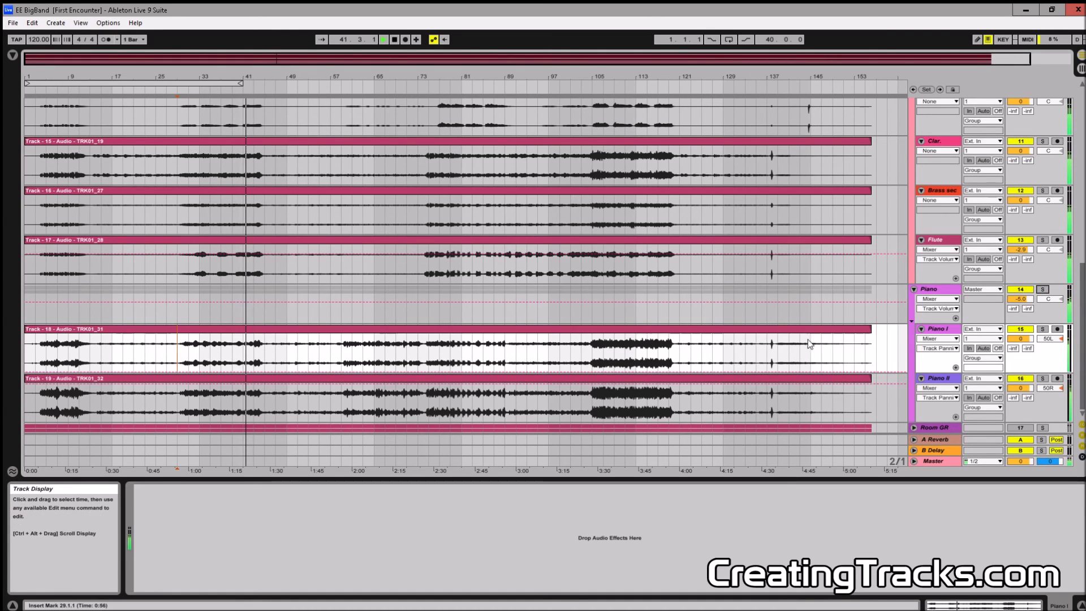
{"action": "scroll", "coordinate": [790, 344], "scroll_direction": "up", "scroll_amount": 2}
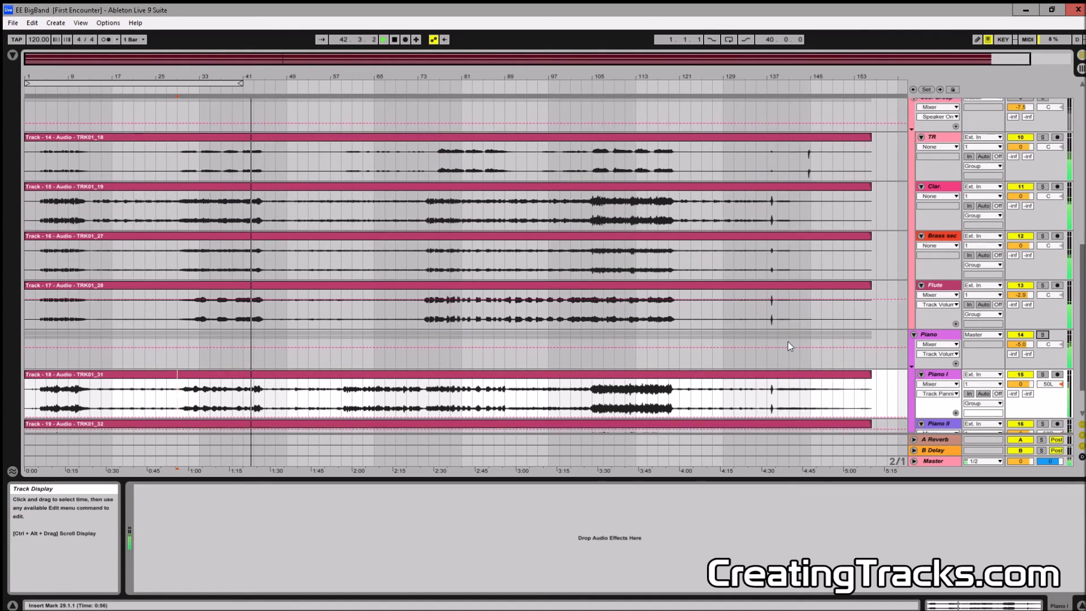
{"action": "scroll", "coordinate": [788, 346], "scroll_direction": "down", "scroll_amount": 3}
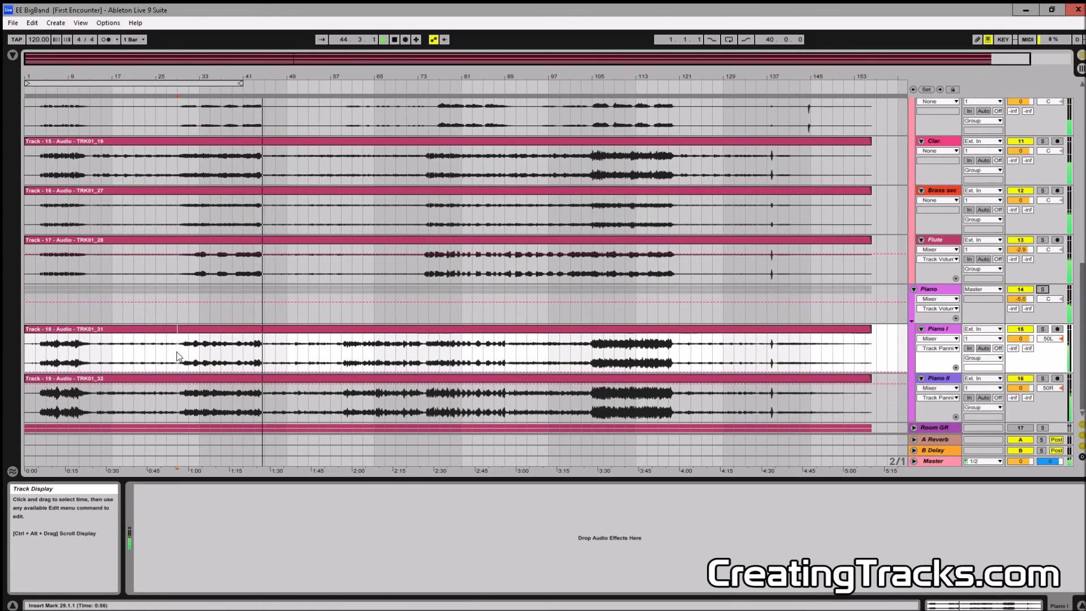
- Restart playback from bar 29 and lower the Piano group's volume to -10.2 dB
{"action": "key", "text": "space"}
{"action": "key", "text": "space"}
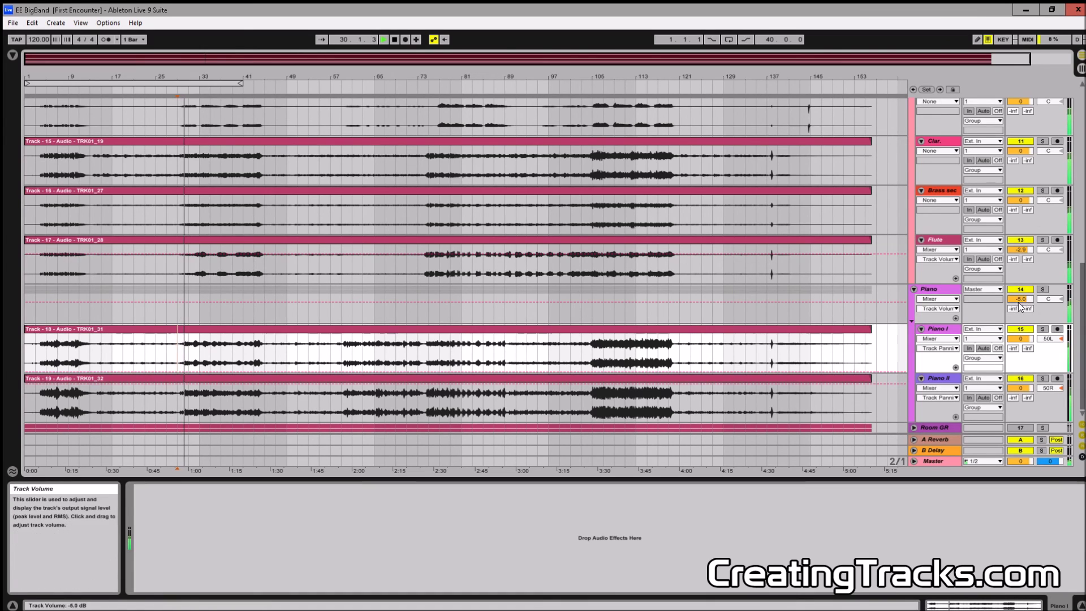
{"action": "left_click_drag", "start_coordinate": [1020, 304], "coordinate": [1023, 309]}
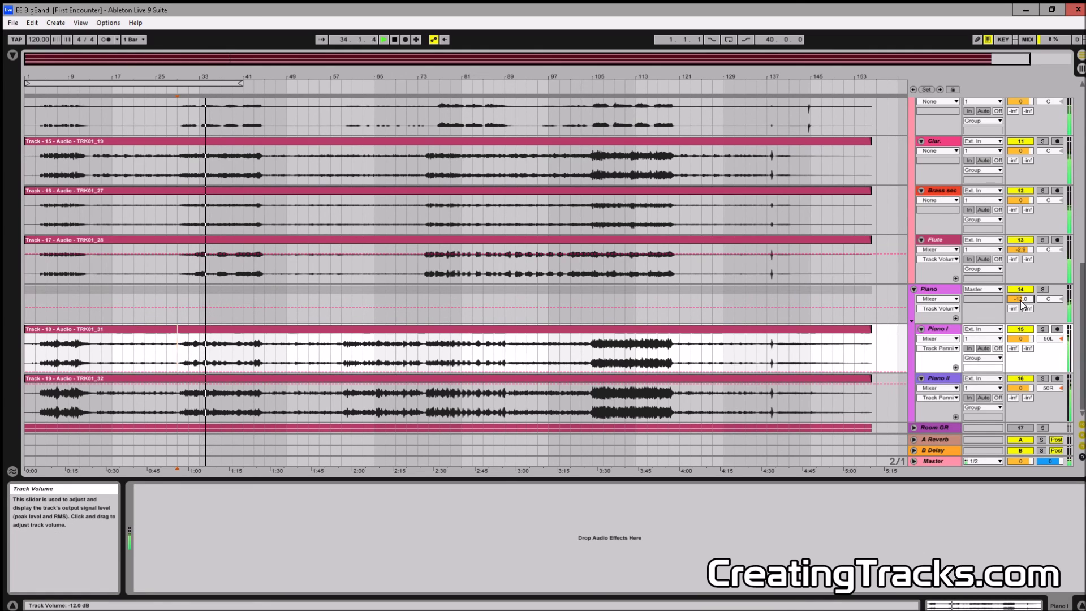
{"action": "left_click_drag", "start_coordinate": [1023, 305], "coordinate": [1023, 295]}
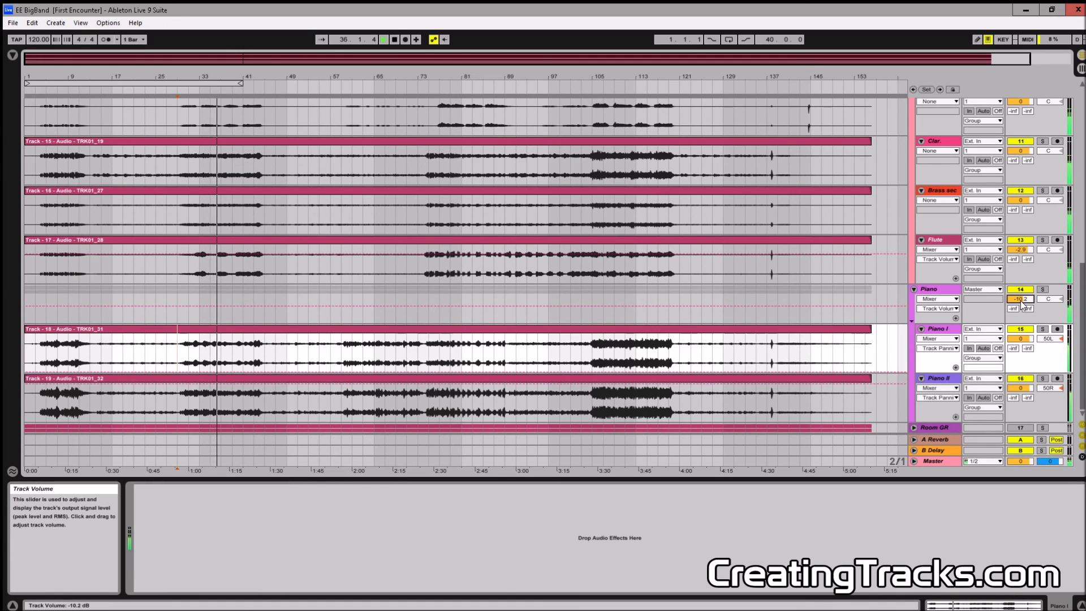
- Check the track levels in the arrangement and Session mixer with the Piano group included, and stop playback
{"action": "scroll", "coordinate": [303, 325], "scroll_direction": "up", "scroll_amount": 2}
{"action": "scroll", "coordinate": [302, 321], "scroll_direction": "up", "scroll_amount": 10}
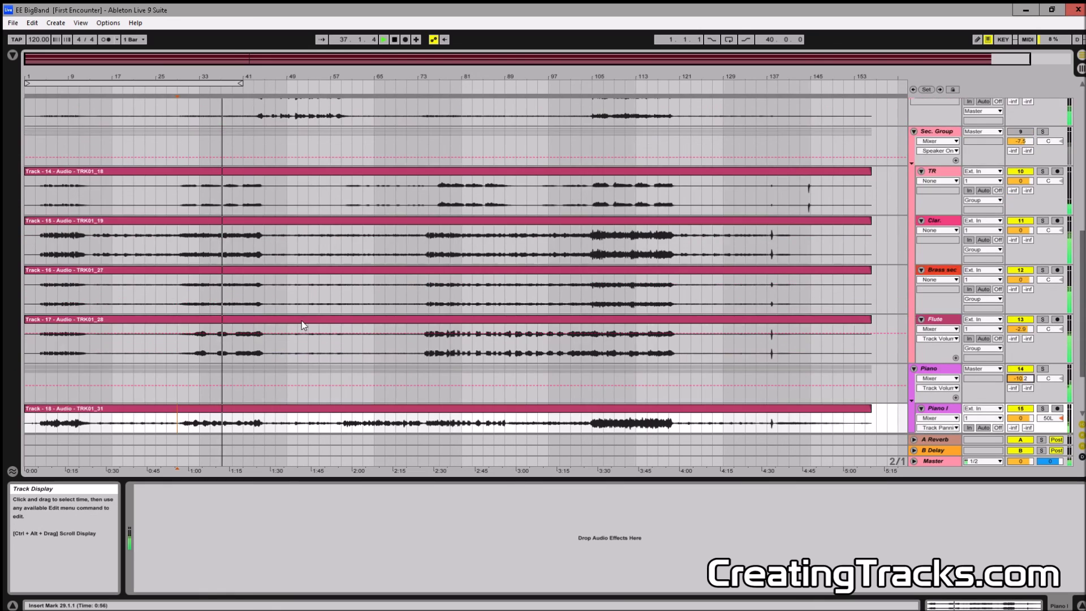
{"action": "scroll", "coordinate": [301, 320], "scroll_direction": "up", "scroll_amount": 5}
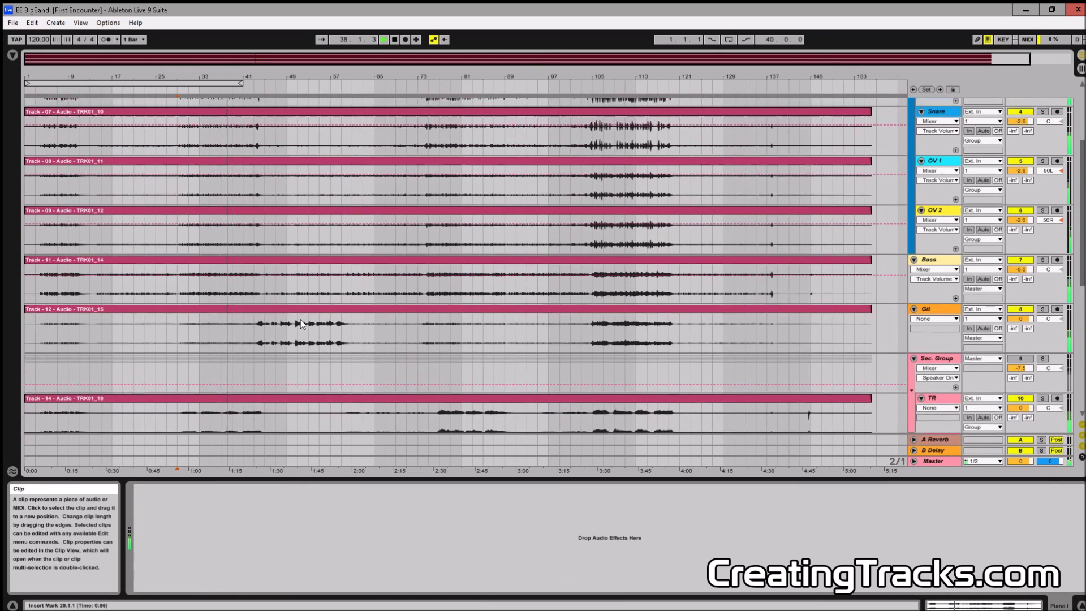
{"action": "key", "text": "Tab"}
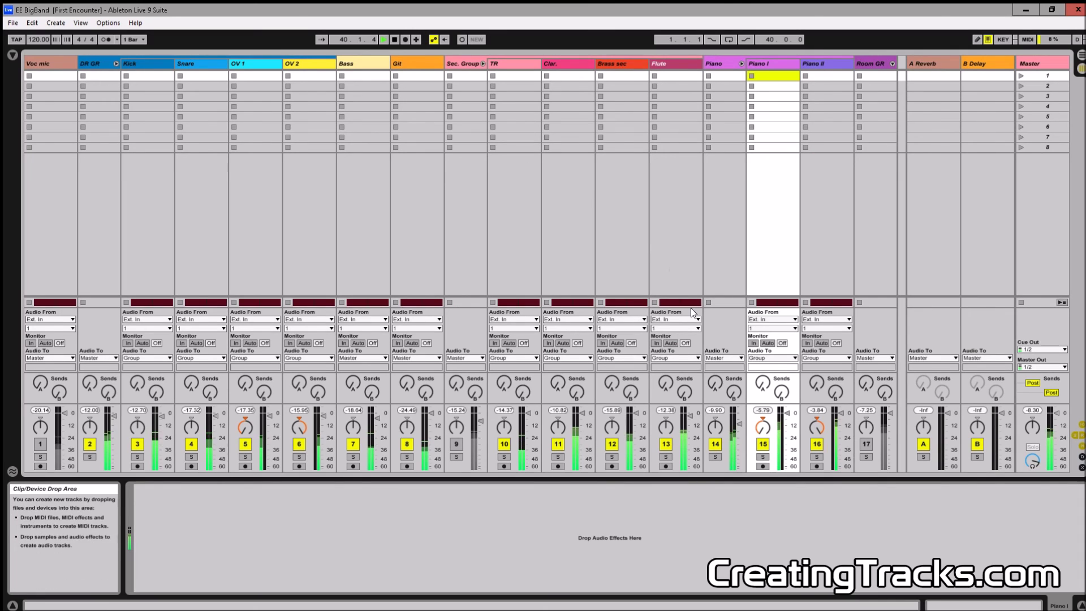
{"action": "left_click", "coordinate": [716, 272]}
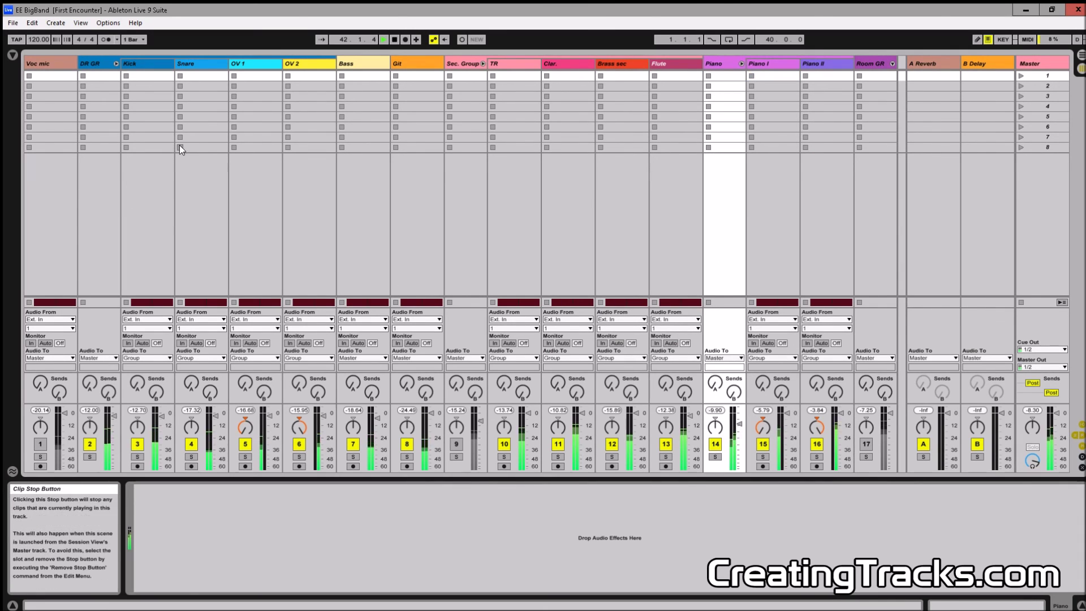
{"action": "key", "text": "Tab"}
{"action": "key", "text": "space"}
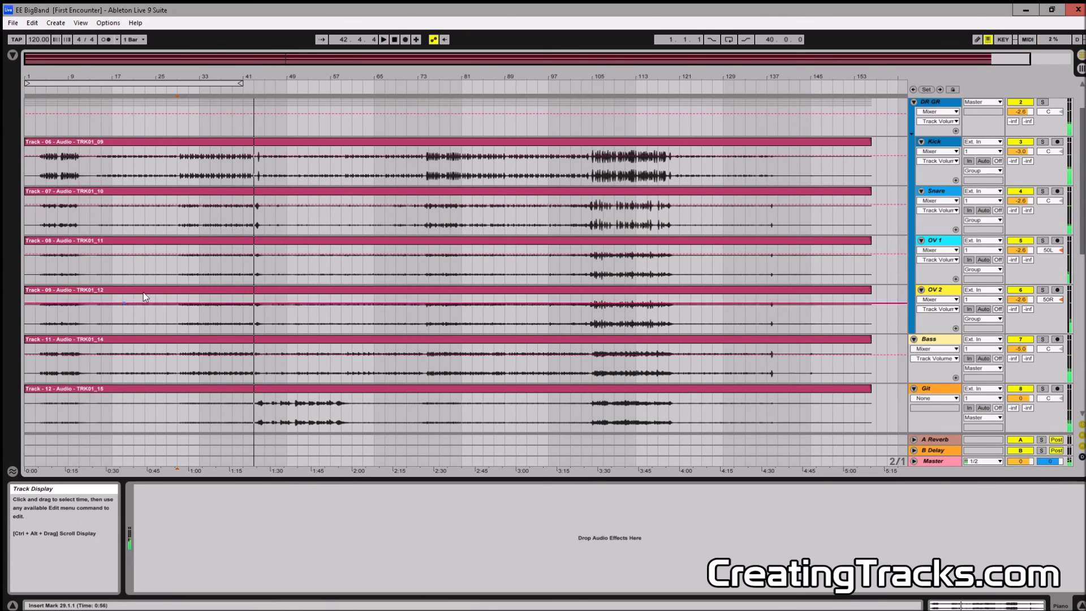
- Place the insert mark at bar 29 on OV 1 and look over the tracks from the drums to the Piano group
{"action": "left_click", "coordinate": [177, 268]}
{"action": "scroll", "coordinate": [193, 340], "scroll_direction": "down", "scroll_amount": 2}
{"action": "scroll", "coordinate": [194, 339], "scroll_direction": "down", "scroll_amount": 6}
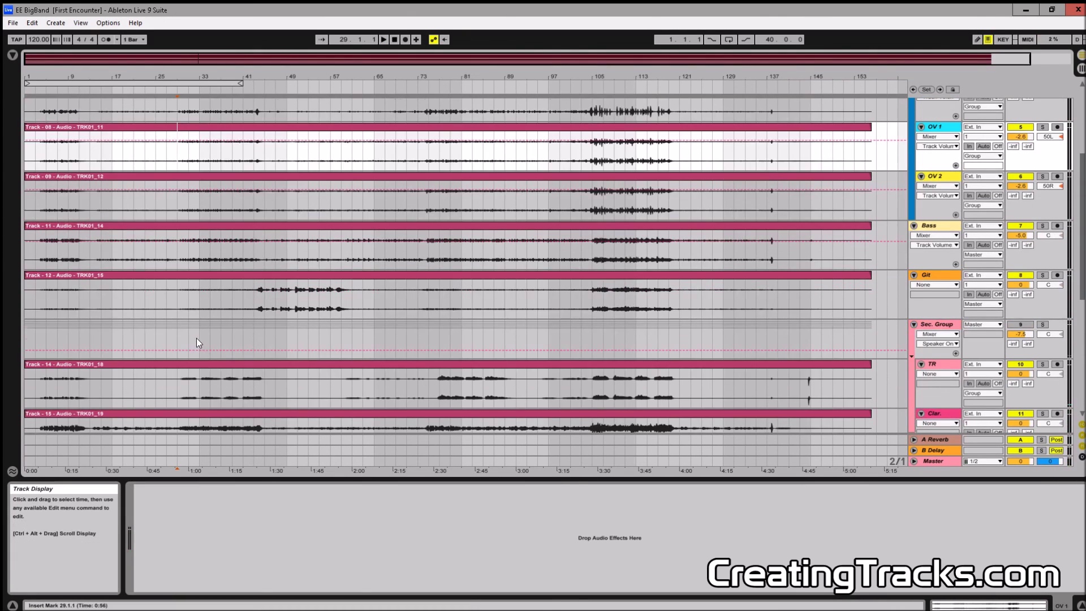
{"action": "scroll", "coordinate": [307, 298], "scroll_direction": "down", "scroll_amount": 1}
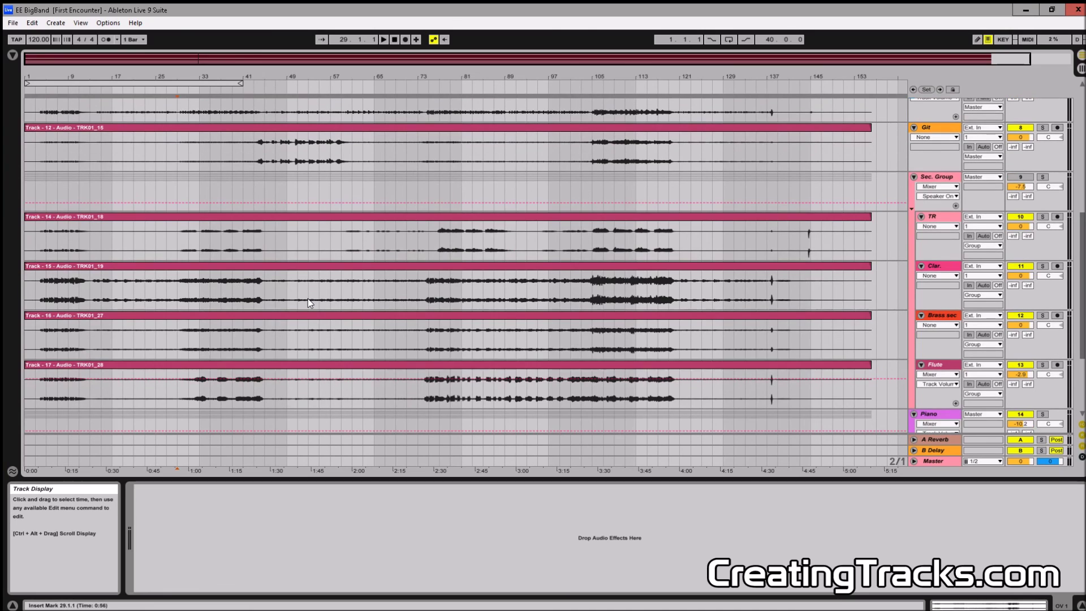
{"action": "scroll", "coordinate": [308, 298], "scroll_direction": "up", "scroll_amount": 3}
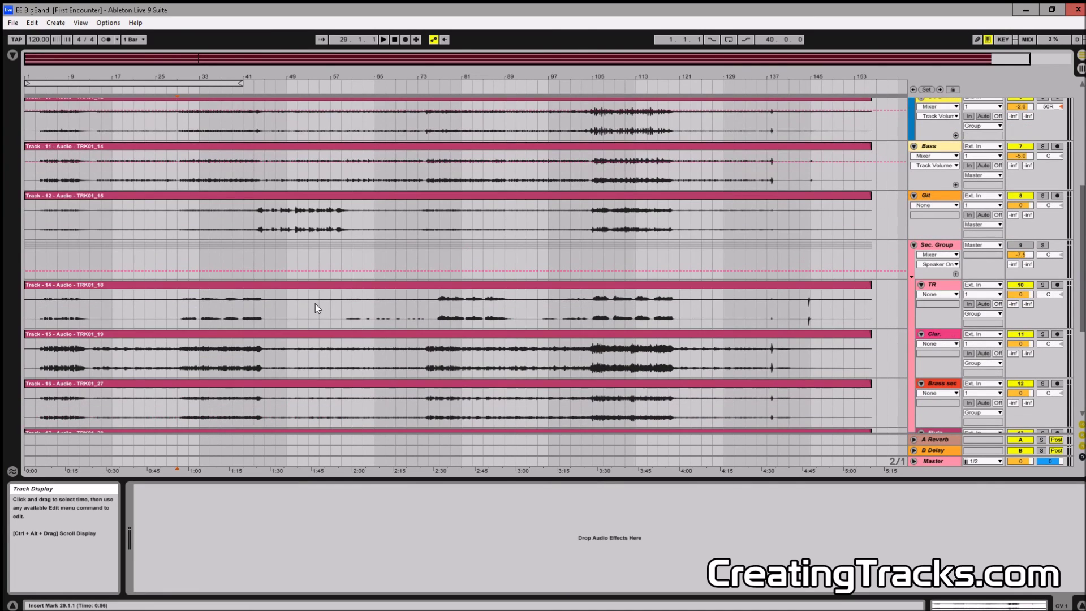